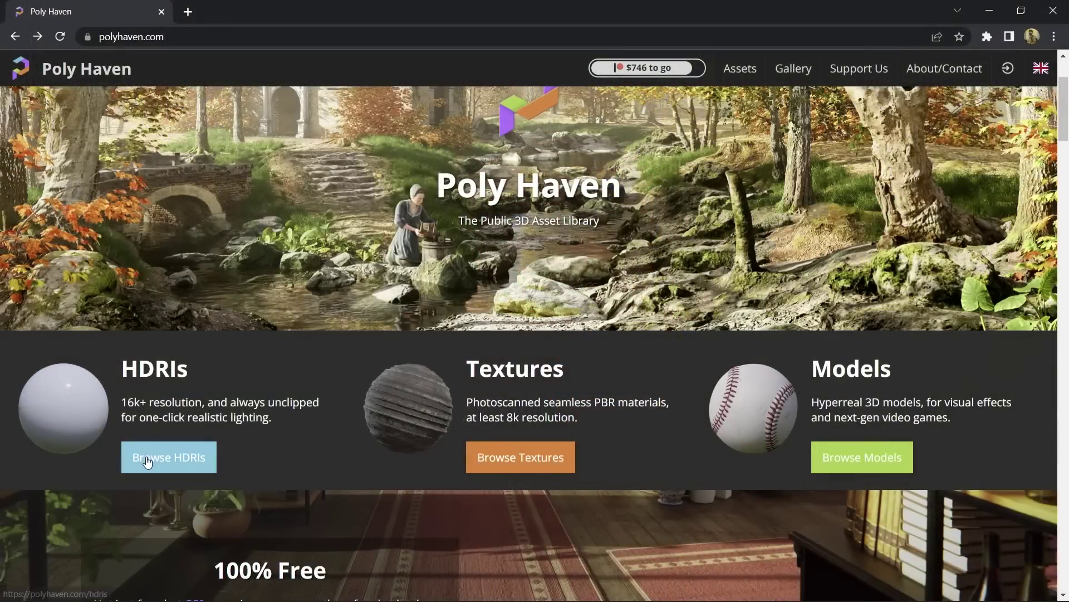
Step: Go from the Poly Haven home page to the HDRIs library, which lists 562 results
{"action": "left_click", "coordinate": [147, 460]}
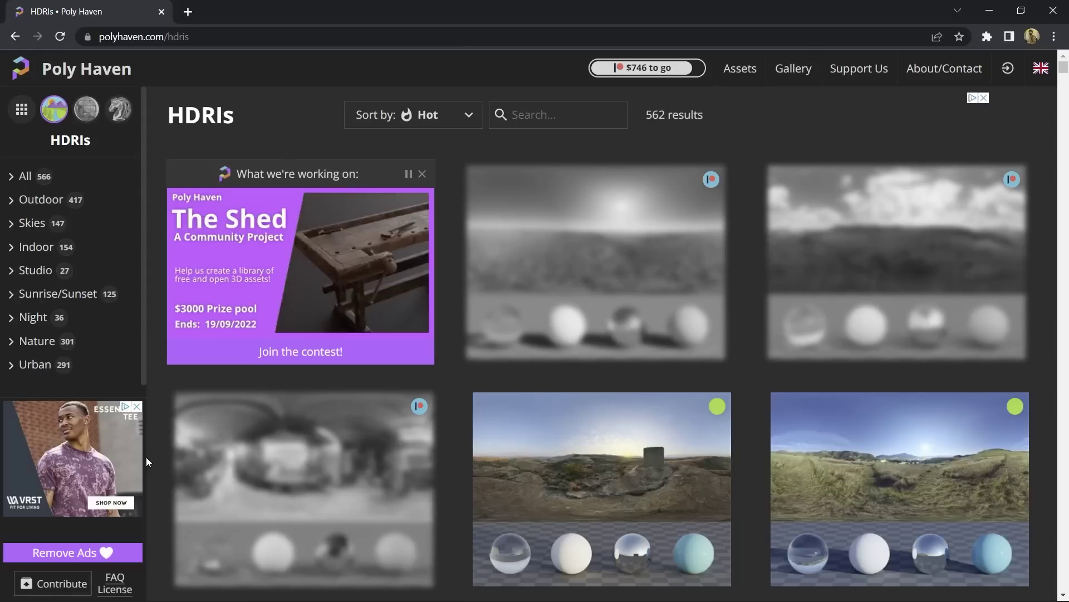
{"action": "scroll", "coordinate": [418, 365], "scroll_direction": "down", "scroll_amount": 3}
{"action": "scroll", "coordinate": [425, 366], "scroll_direction": "down", "scroll_amount": 6}
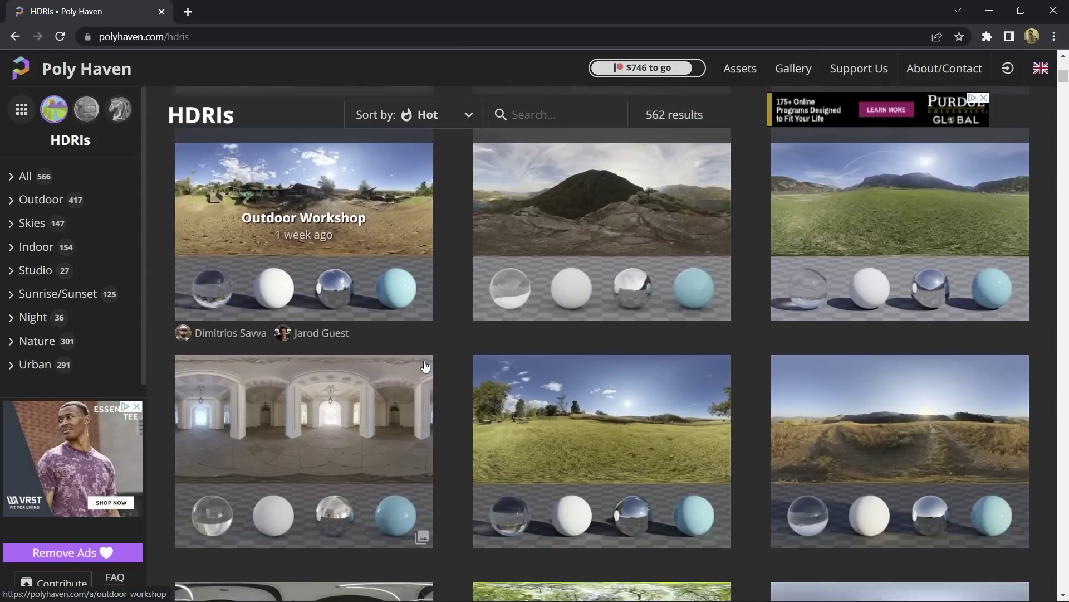
{"action": "scroll", "coordinate": [425, 366], "scroll_direction": "down", "scroll_amount": 8}
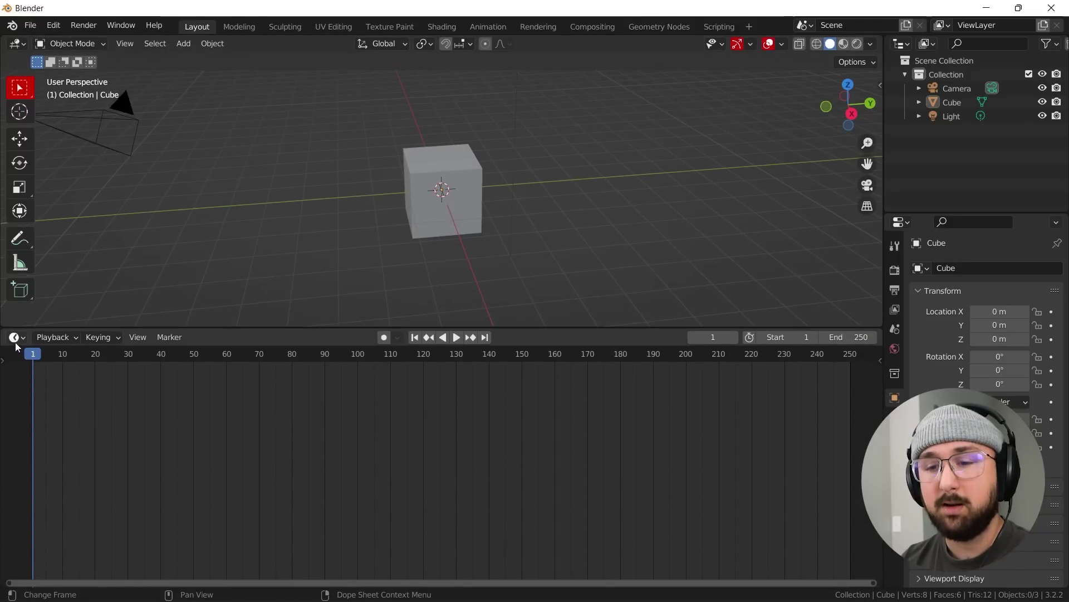
Step: Bring up the editor-type list for the bottom timeline area
{"action": "left_click", "coordinate": [15, 337]}
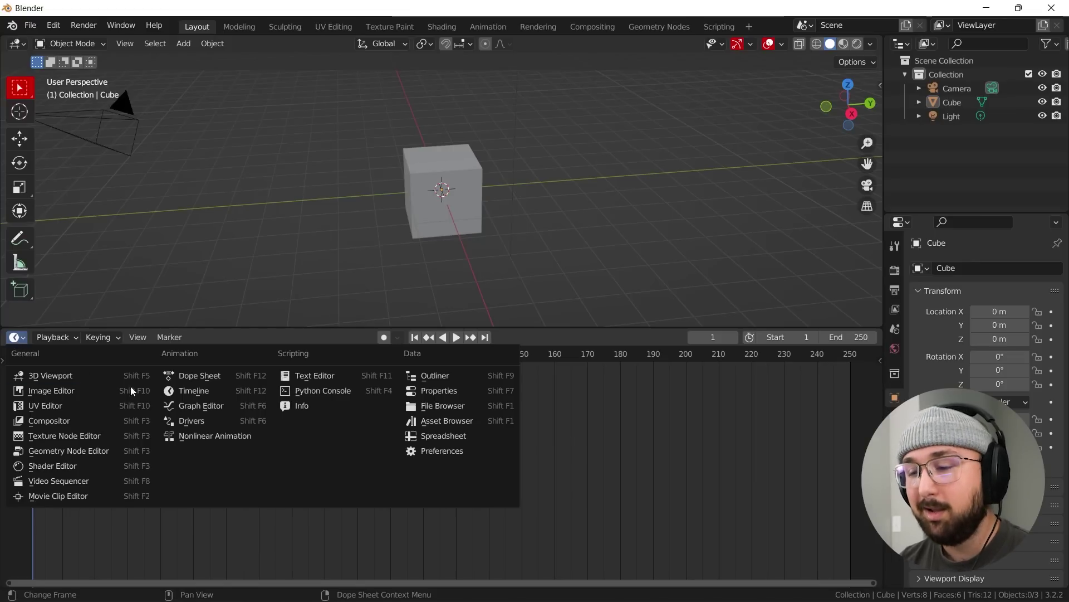
Step: Turn the timeline into an Asset Browser showing the Poly Haven library
{"action": "left_click", "coordinate": [451, 420]}
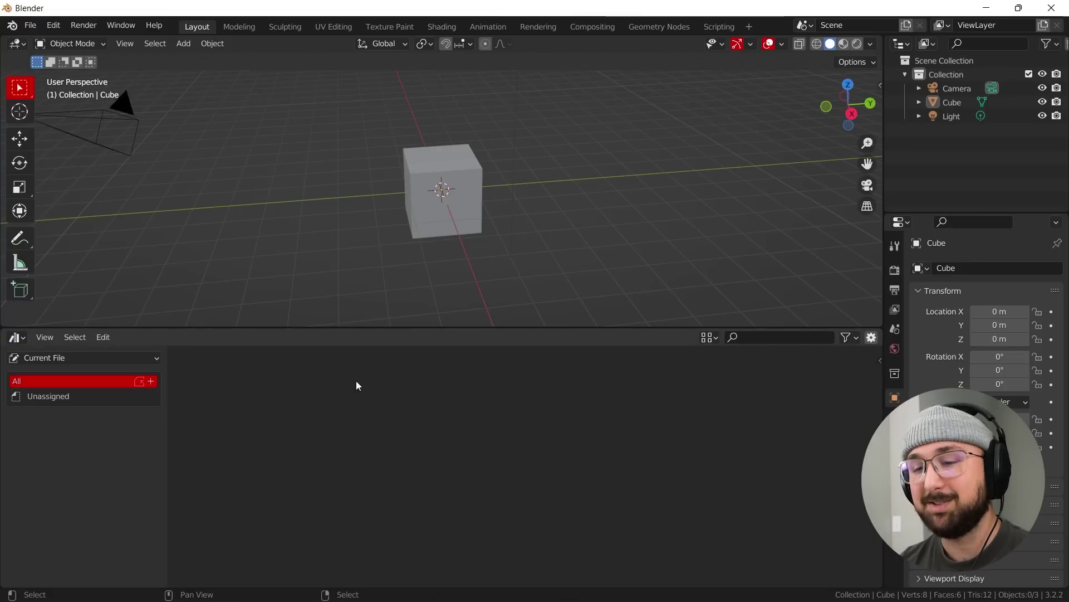
{"action": "left_click", "coordinate": [66, 367]}
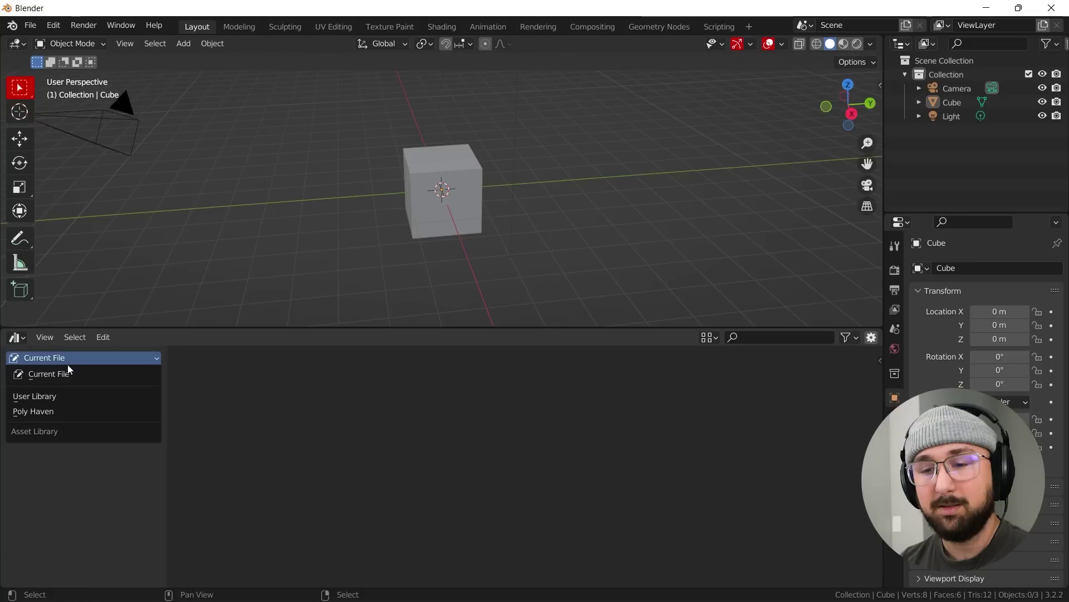
{"action": "left_click", "coordinate": [48, 396]}
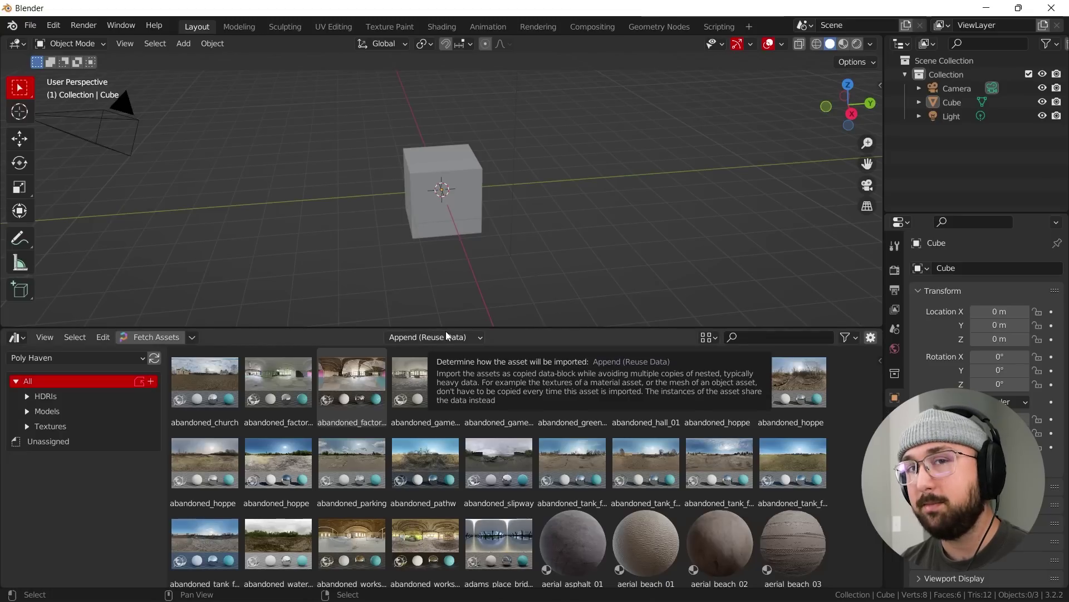
Step: Switch the asset thumbnails from Small to a larger size and expand the HDRIs category
{"action": "left_click", "coordinate": [713, 336]}
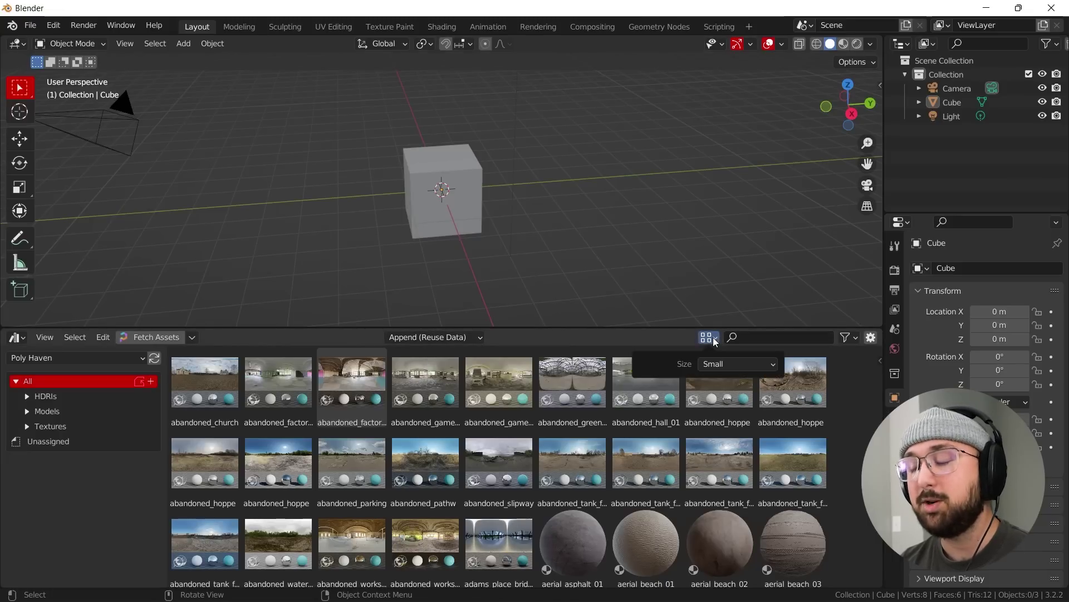
{"action": "left_click", "coordinate": [724, 363]}
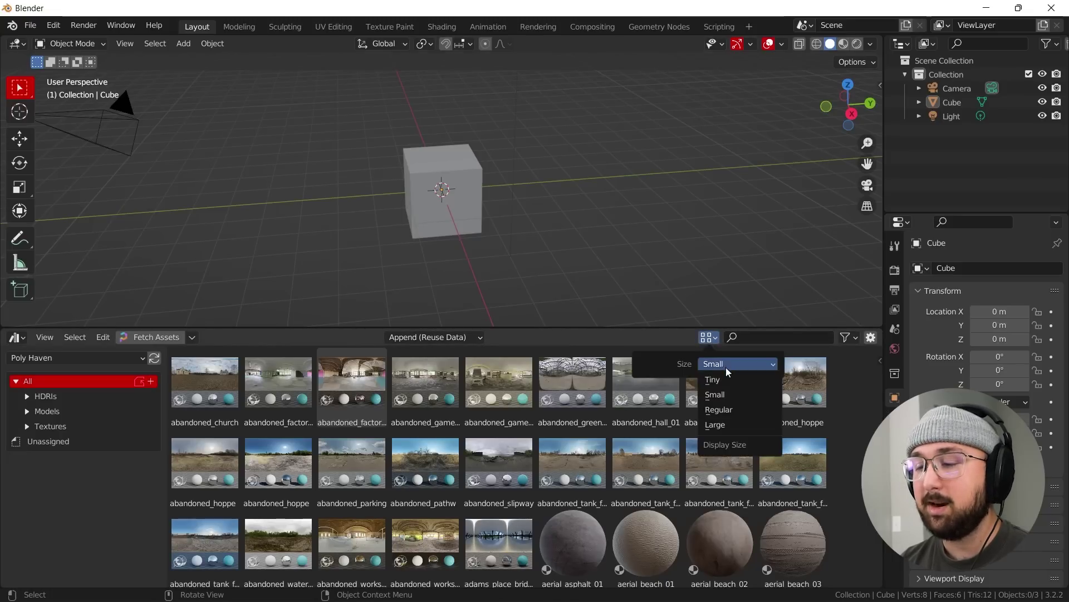
{"action": "left_click", "coordinate": [726, 409]}
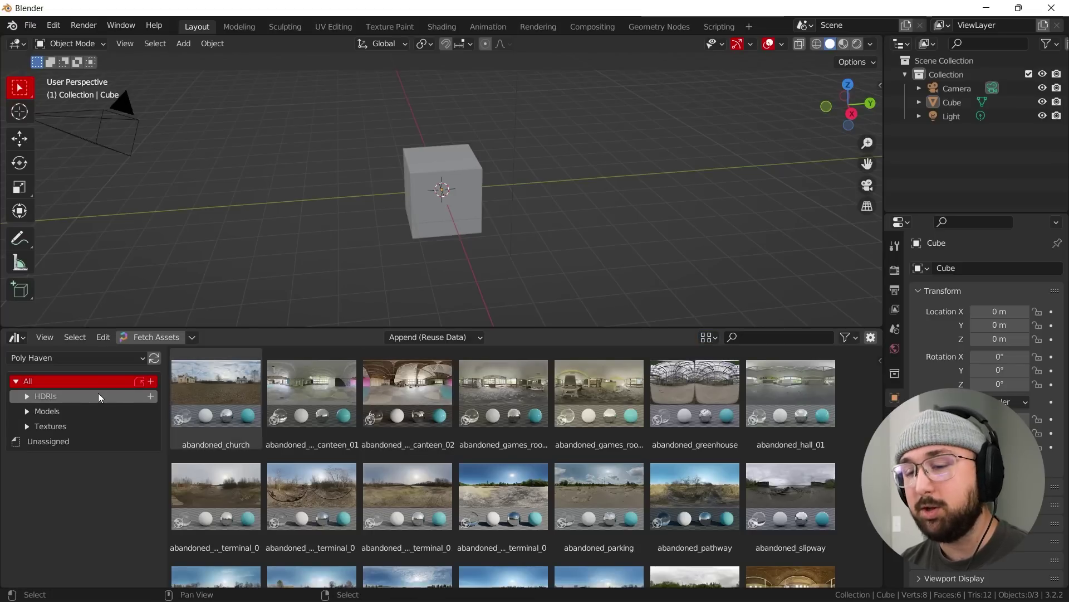
{"action": "left_click", "coordinate": [27, 395]}
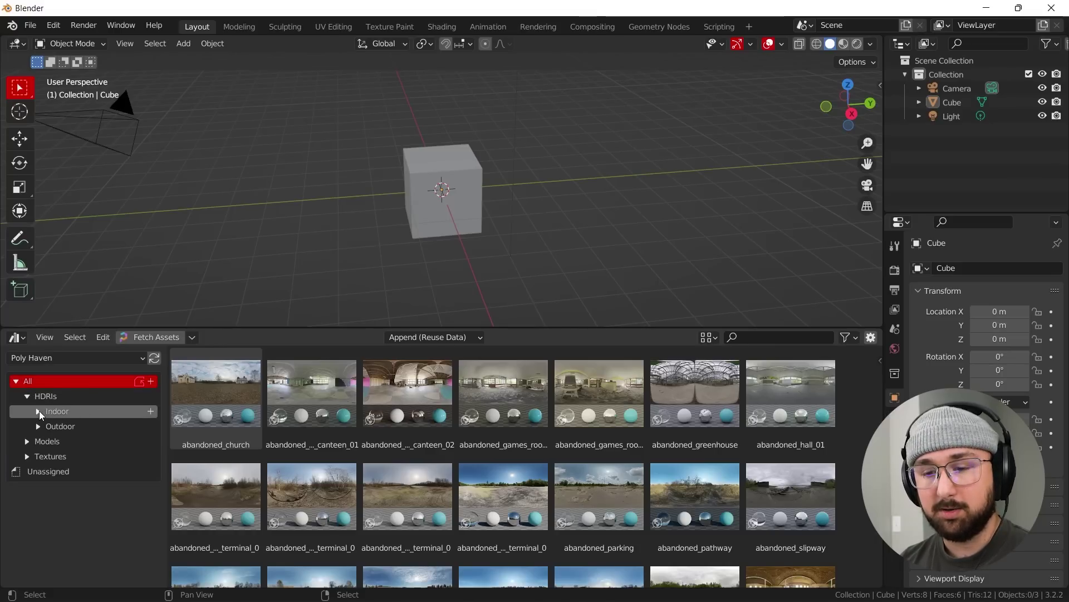
Step: Filter to HDRIs > Indoor > Natural Light after sampling the high, low and medium contrast subcategories
{"action": "left_click", "coordinate": [38, 411]}
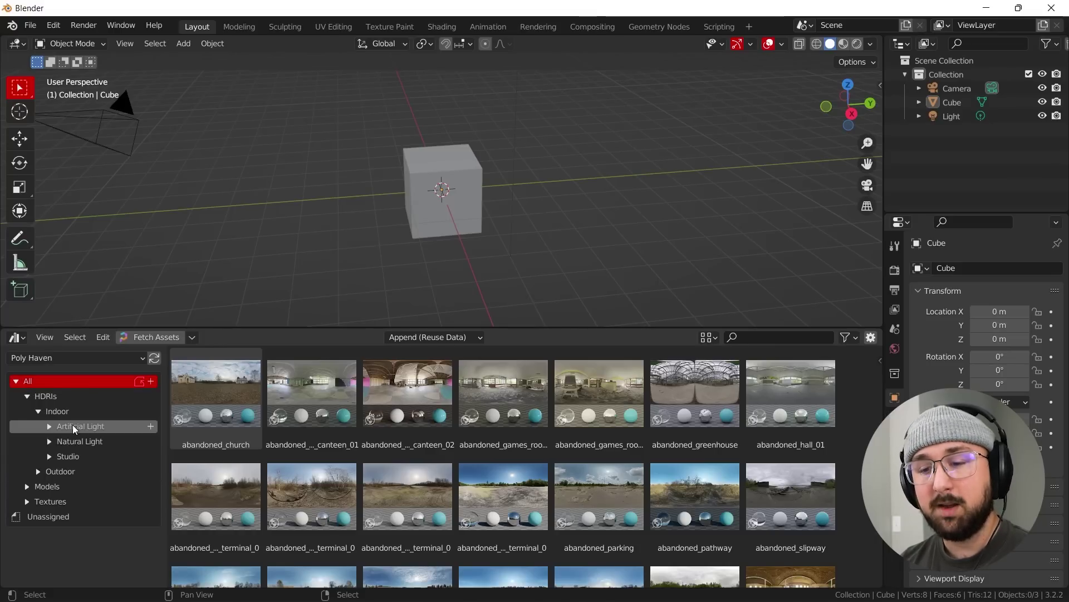
{"action": "left_click", "coordinate": [49, 442]}
{"action": "left_click", "coordinate": [64, 456]}
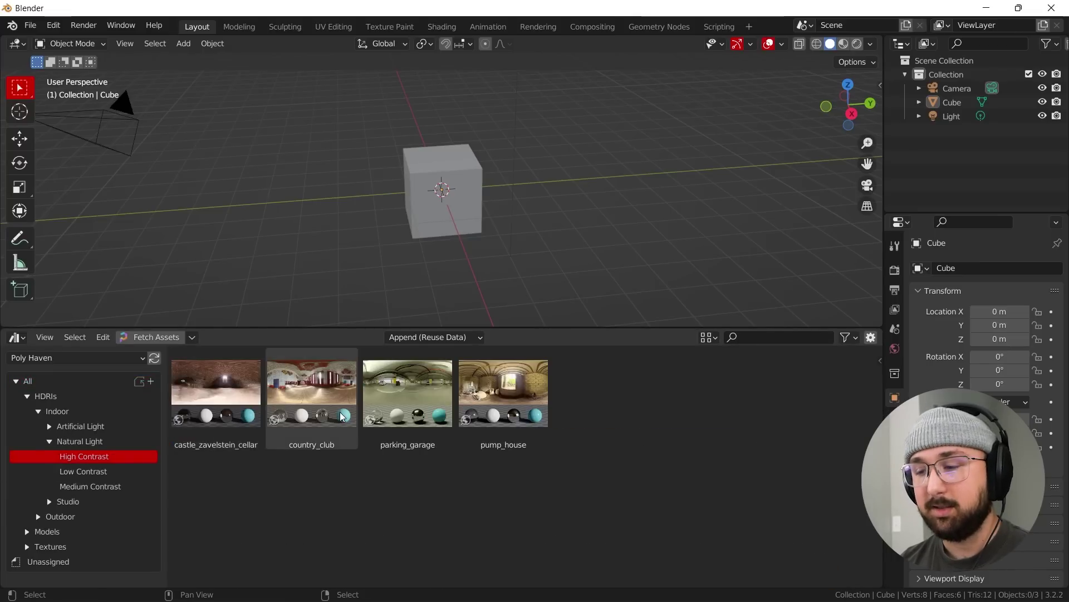
{"action": "left_click", "coordinate": [76, 471]}
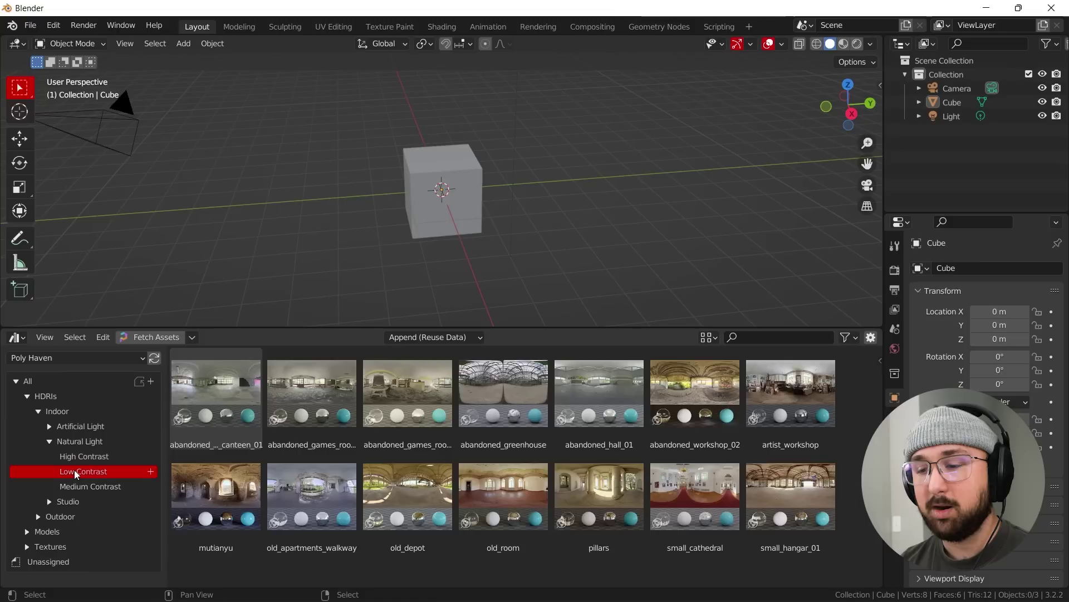
{"action": "left_click", "coordinate": [106, 485]}
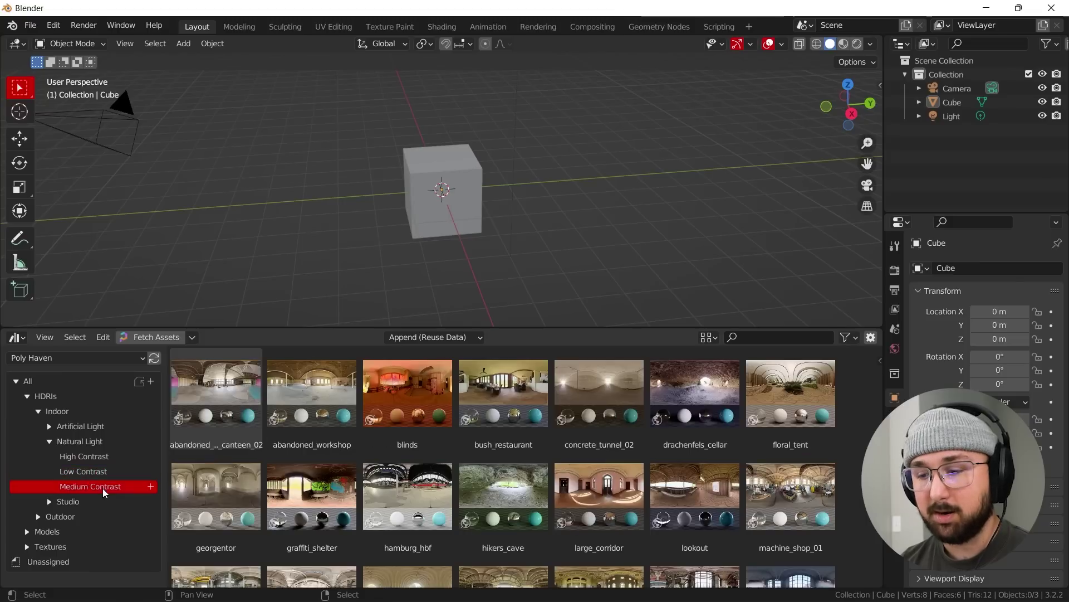
{"action": "left_click", "coordinate": [82, 441]}
{"action": "scroll", "coordinate": [635, 423], "scroll_direction": "down", "scroll_amount": 2}
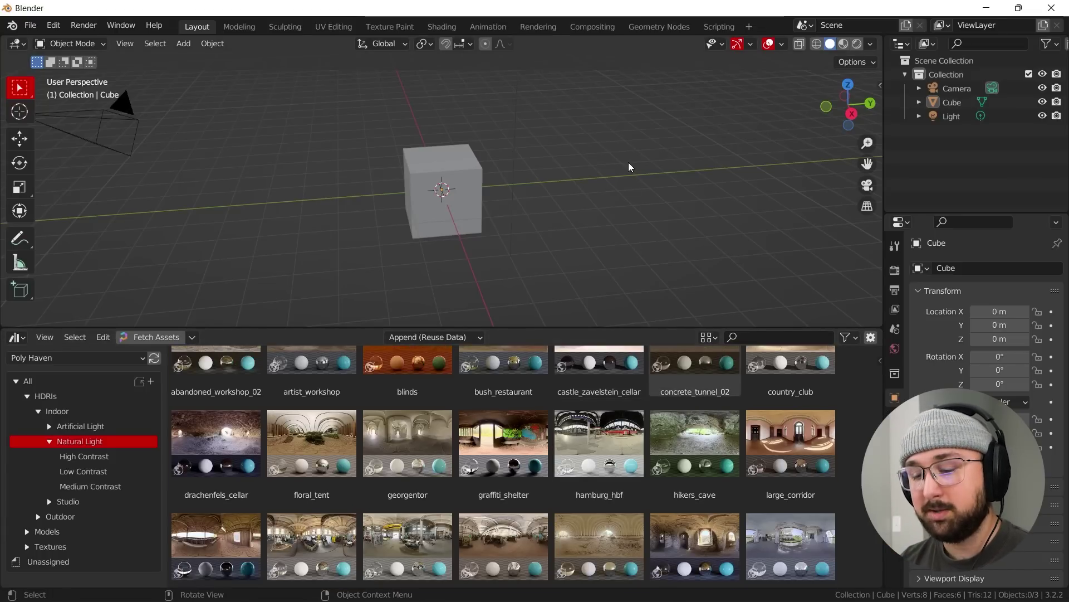
{"action": "key", "text": "shift+a"}
Step: Add a plane mesh and scale it by 10 to serve as a floor
{"action": "mouse_move", "coordinate": [629, 160]}
{"action": "left_click", "coordinate": [664, 160]}
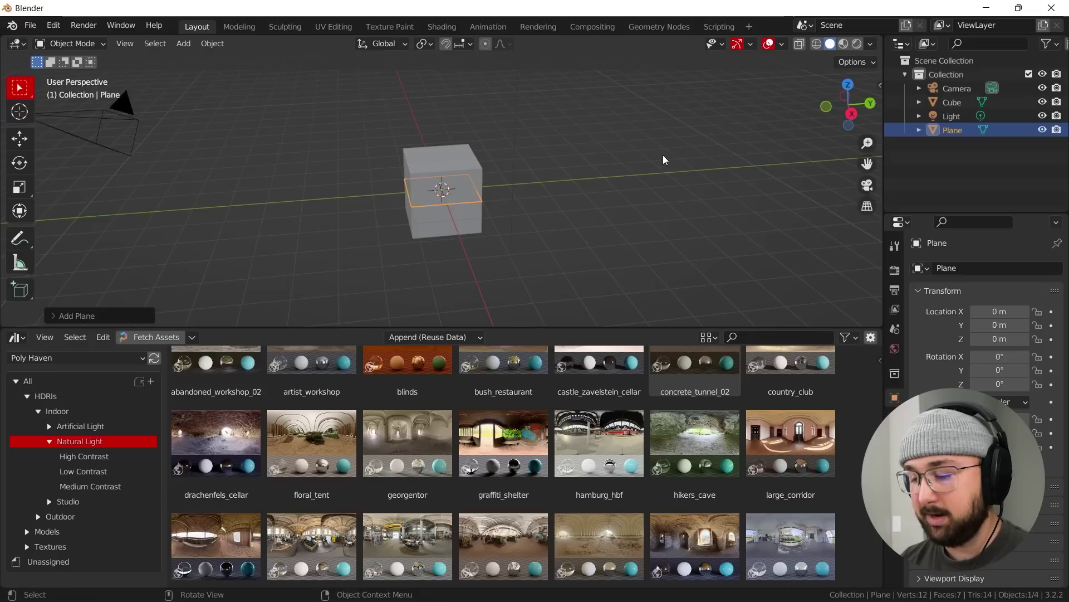
{"action": "type", "text": "s10"}
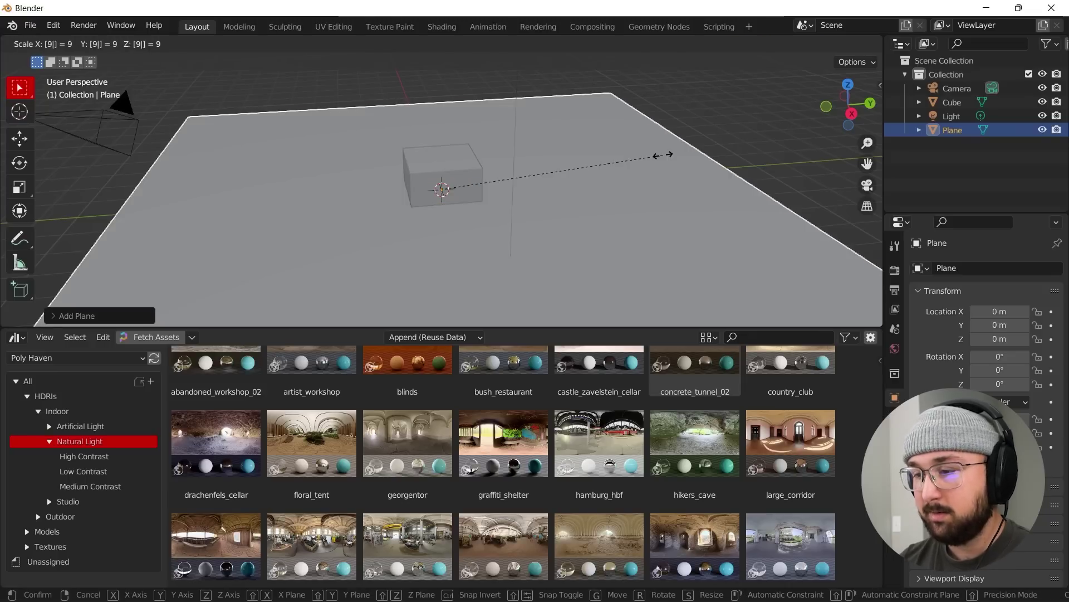
{"action": "key", "text": "Return"}
Step: Raise the cube along Z to about 0.96 m so it rests on the floor
{"action": "middle_click_drag", "start_coordinate": [626, 170], "coordinate": [683, 161]}
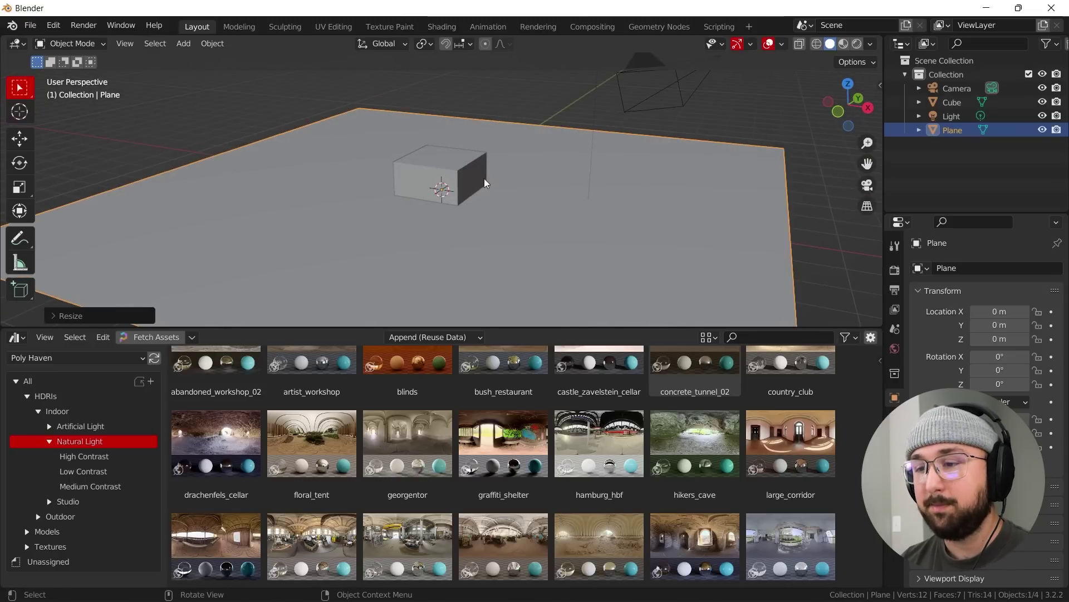
{"action": "left_click", "coordinate": [470, 175]}
{"action": "left_click", "coordinate": [18, 140]}
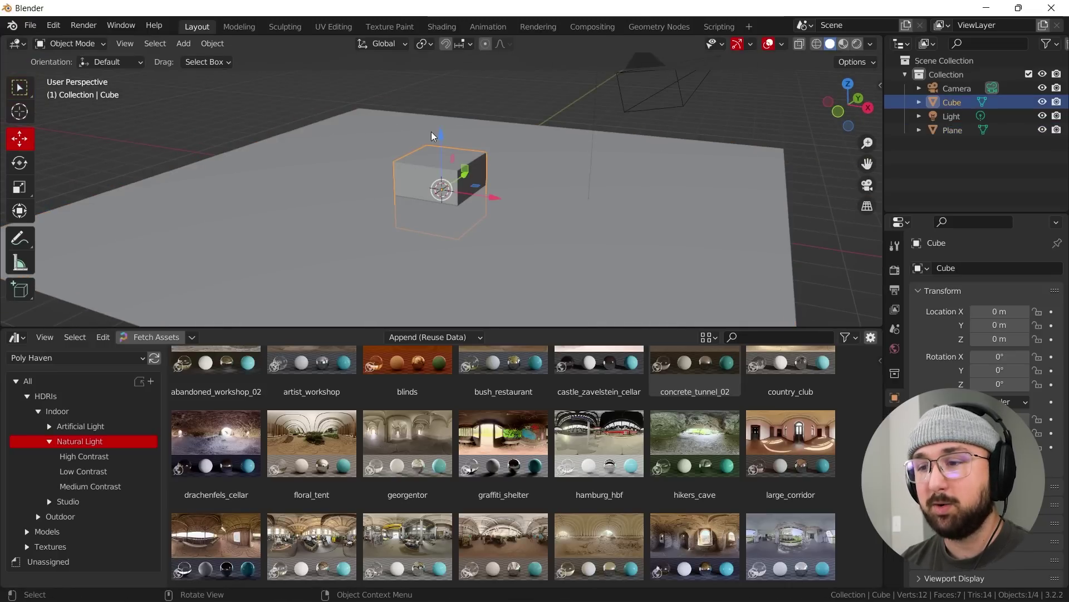
{"action": "left_click_drag", "start_coordinate": [438, 136], "coordinate": [464, 111]}
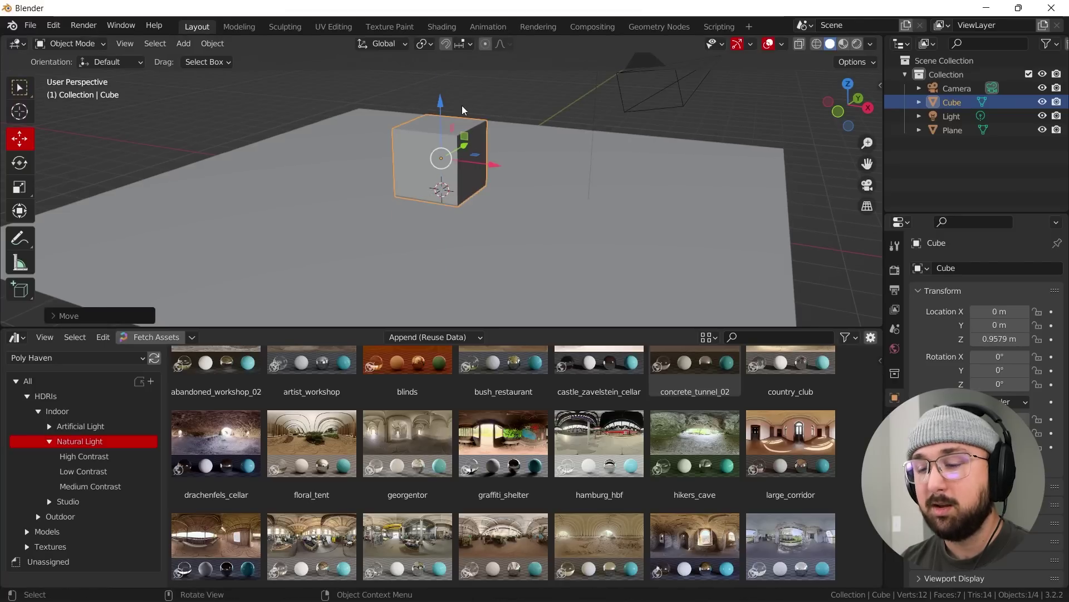
{"action": "middle_click_drag", "start_coordinate": [585, 214], "coordinate": [561, 221]}
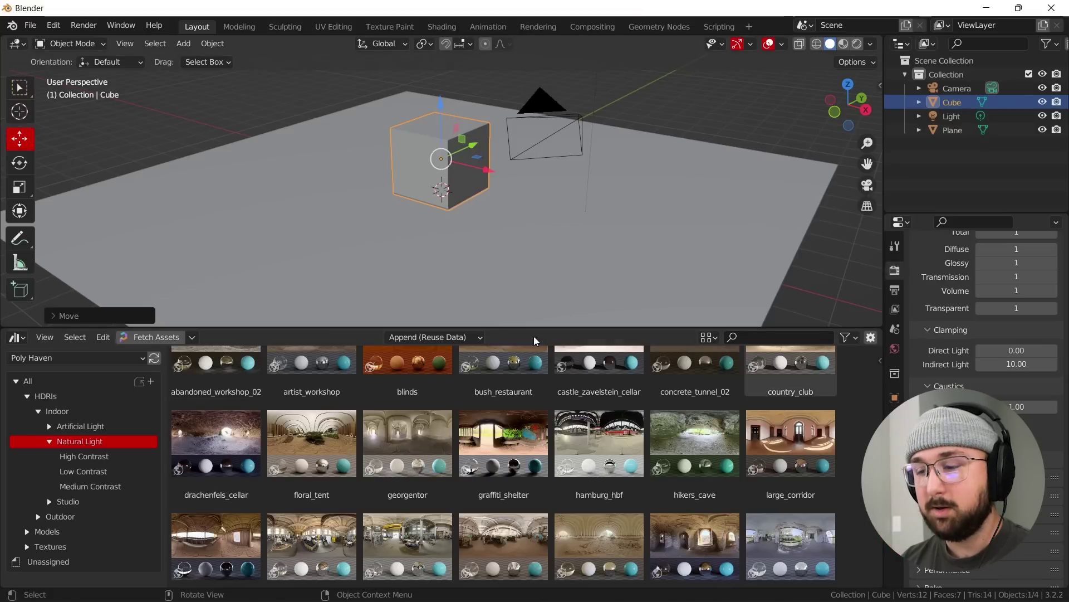
Step: Apply the hamburg_hbf HDRI as the world and view it in rendered shading
{"action": "mouse_move", "coordinate": [596, 440]}
{"action": "left_mouse_down"}
{"action": "mouse_move", "coordinate": [623, 167]}
{"action": "mouse_move", "coordinate": [644, 141]}
{"action": "left_mouse_up"}
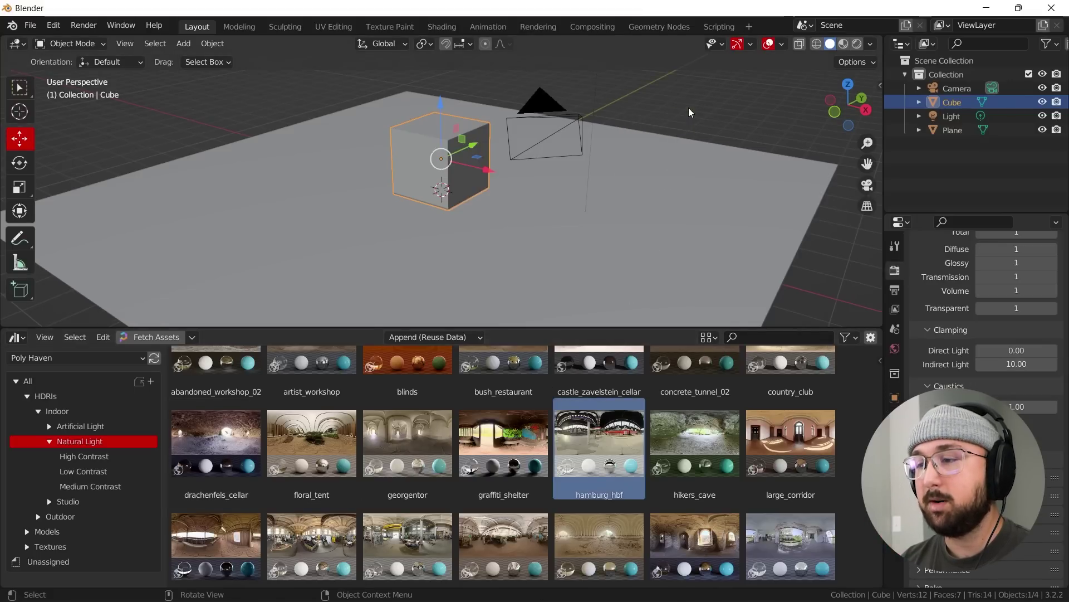
{"action": "left_click", "coordinate": [857, 44]}
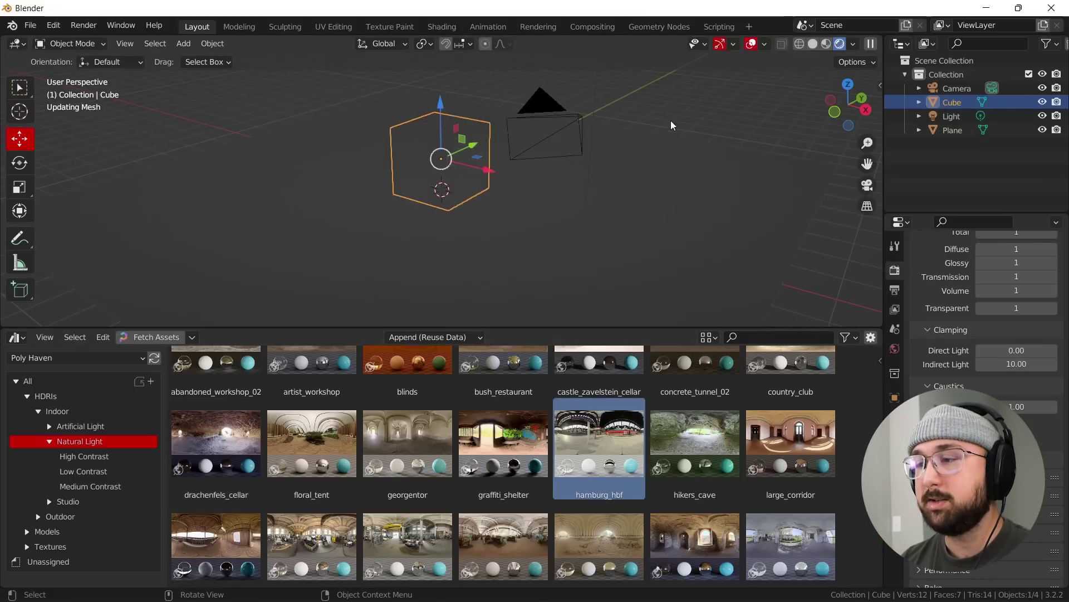
{"action": "mouse_move", "coordinate": [704, 148]}
{"action": "middle_mouse_down"}
{"action": "mouse_move", "coordinate": [643, 88]}
{"action": "mouse_move", "coordinate": [574, 87]}
{"action": "middle_mouse_up"}
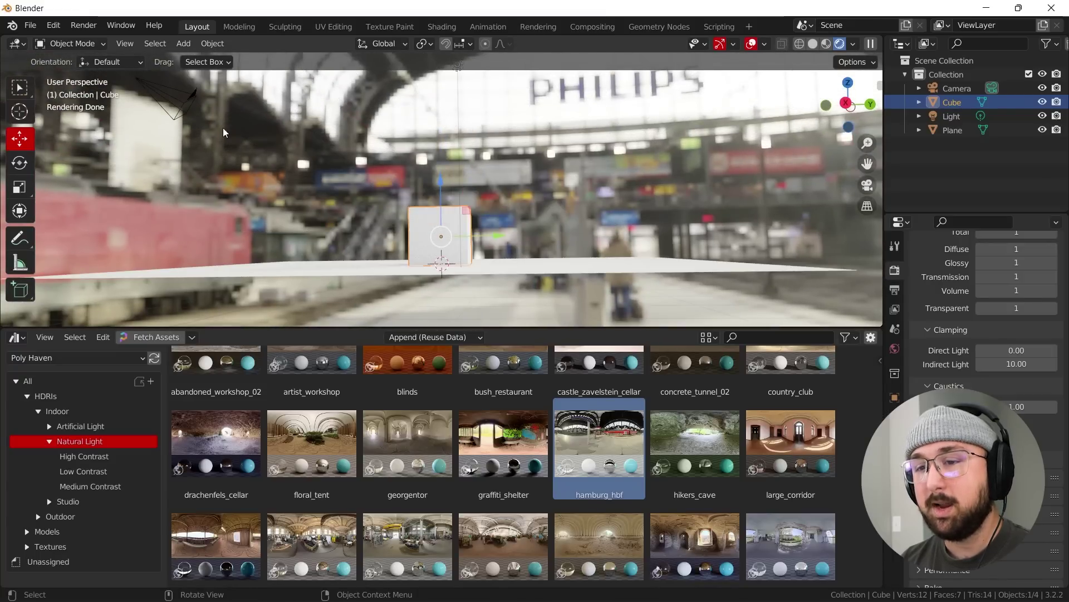
Step: Orbit around the cube to inspect the hamburg_hbf lighting from several angles
{"action": "middle_click_drag", "start_coordinate": [225, 132], "coordinate": [531, 135]}
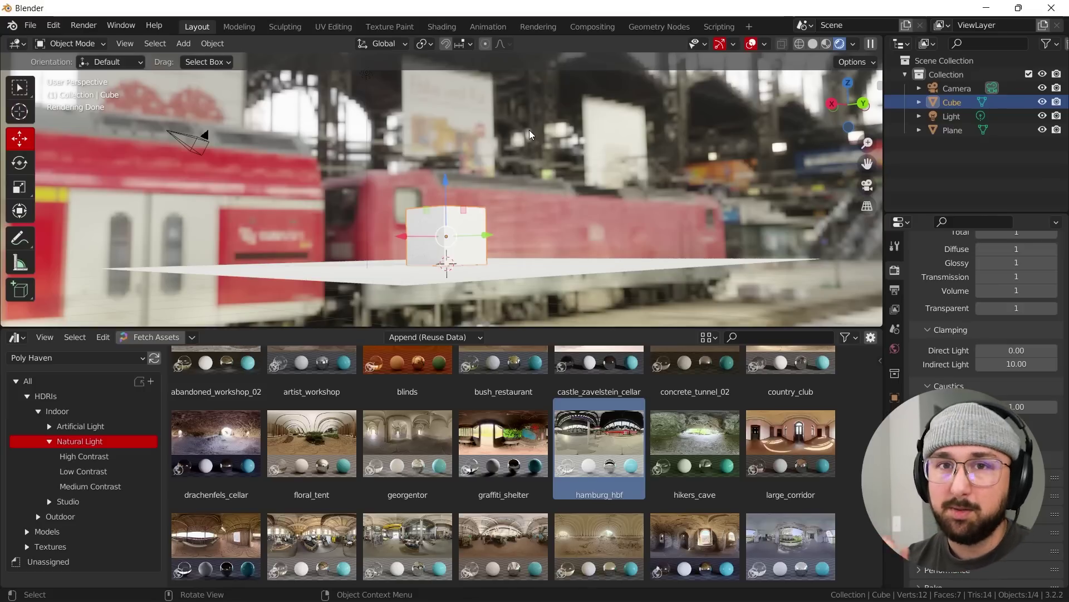
{"action": "middle_click_drag", "start_coordinate": [584, 149], "coordinate": [607, 205]}
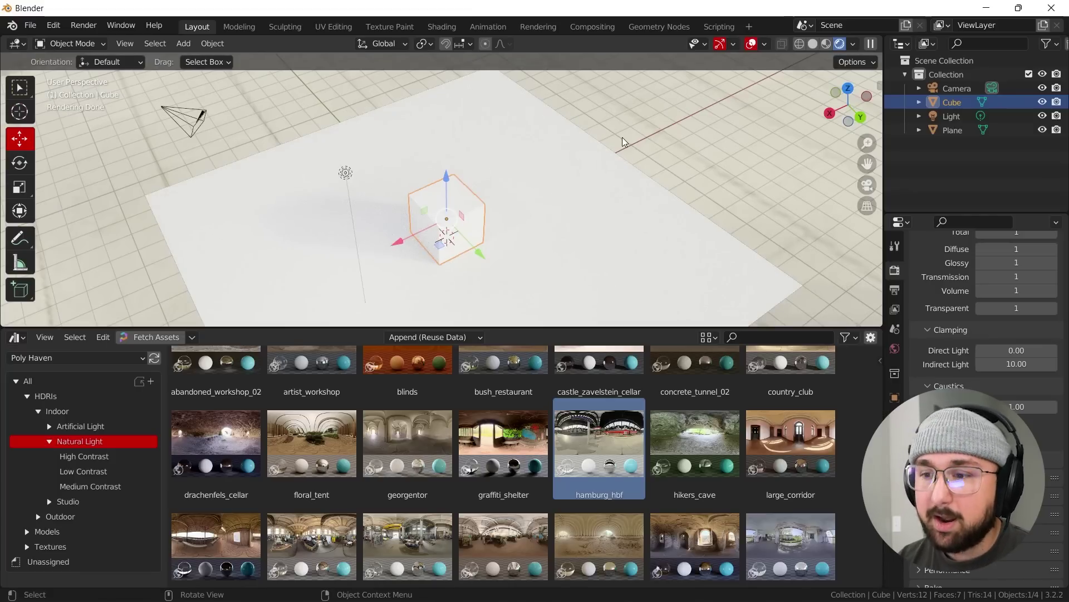
{"action": "mouse_move", "coordinate": [622, 142]}
{"action": "middle_mouse_down"}
{"action": "mouse_move", "coordinate": [660, 165]}
{"action": "mouse_move", "coordinate": [675, 141]}
{"action": "mouse_move", "coordinate": [624, 210]}
{"action": "mouse_move", "coordinate": [639, 144]}
{"action": "middle_mouse_up"}
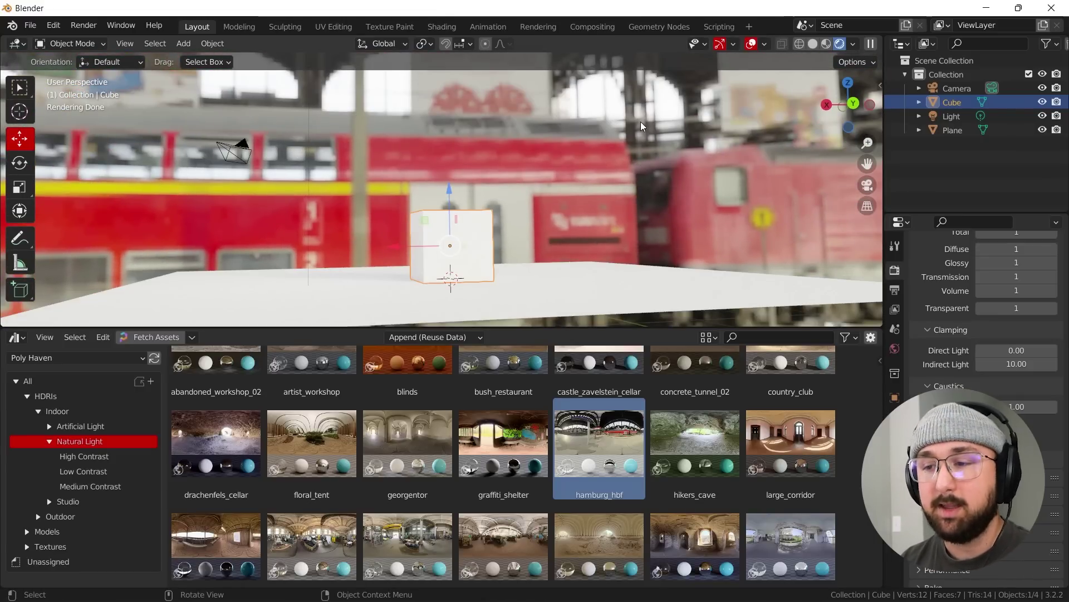
{"action": "mouse_move", "coordinate": [617, 159]}
{"action": "middle_mouse_down"}
{"action": "mouse_move", "coordinate": [641, 222]}
{"action": "mouse_move", "coordinate": [652, 183]}
{"action": "mouse_move", "coordinate": [620, 149]}
{"action": "middle_mouse_up"}
Step: Try the graffiti_shelter, lookout, machine_shop_03 and abandoned_workshop HDRIs as the world
{"action": "left_click_drag", "start_coordinate": [503, 445], "coordinate": [634, 191]}
{"action": "middle_click_drag", "start_coordinate": [634, 191], "coordinate": [652, 191]}
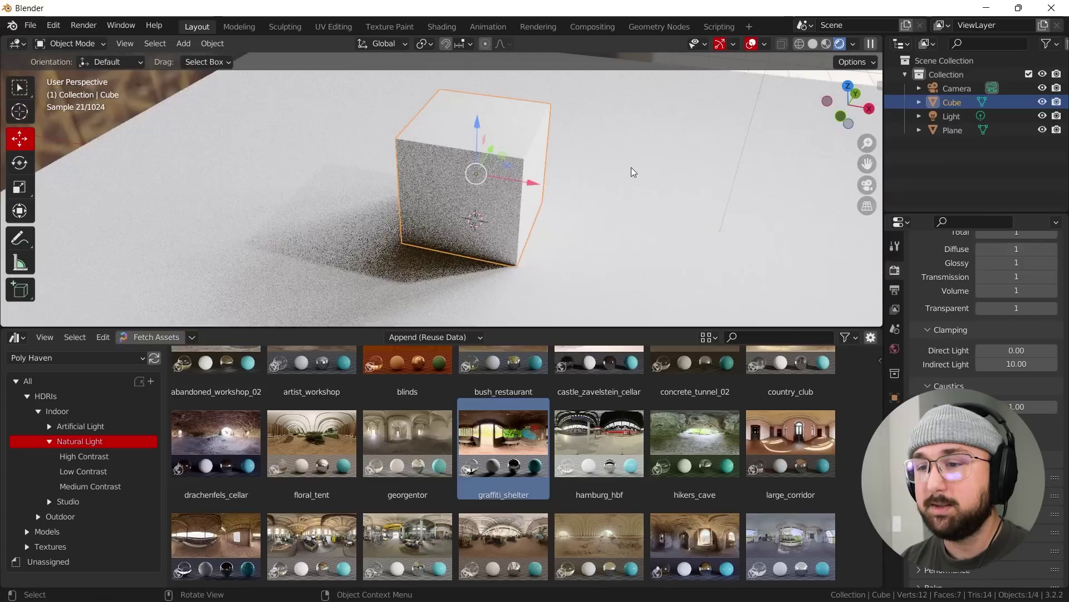
{"action": "left_click_drag", "start_coordinate": [232, 533], "coordinate": [661, 163]}
{"action": "left_click_drag", "start_coordinate": [484, 526], "coordinate": [657, 183]}
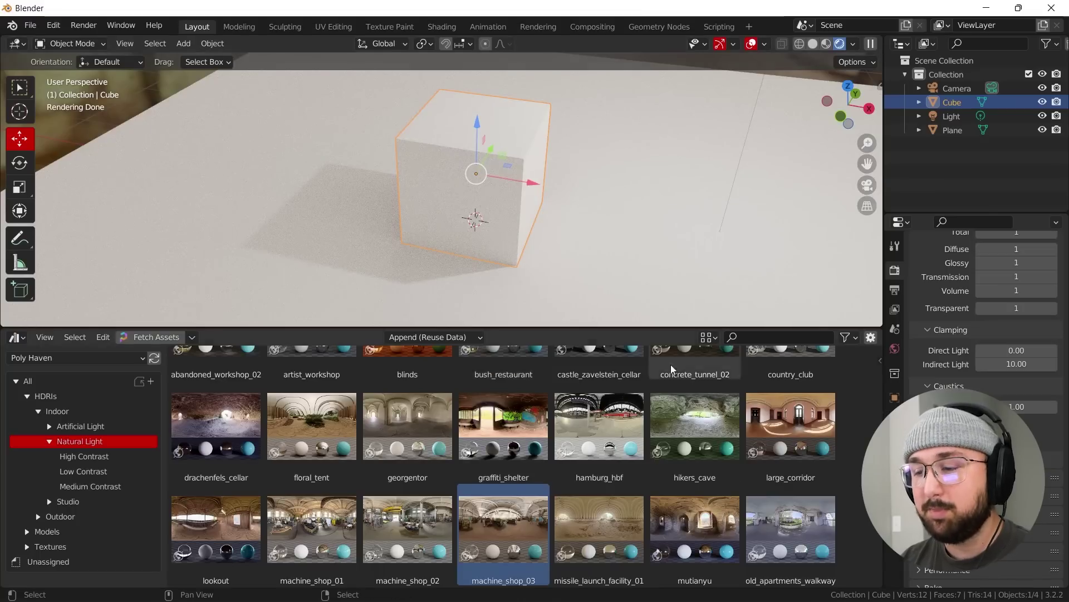
{"action": "scroll", "coordinate": [628, 410], "scroll_direction": "up", "scroll_amount": 5}
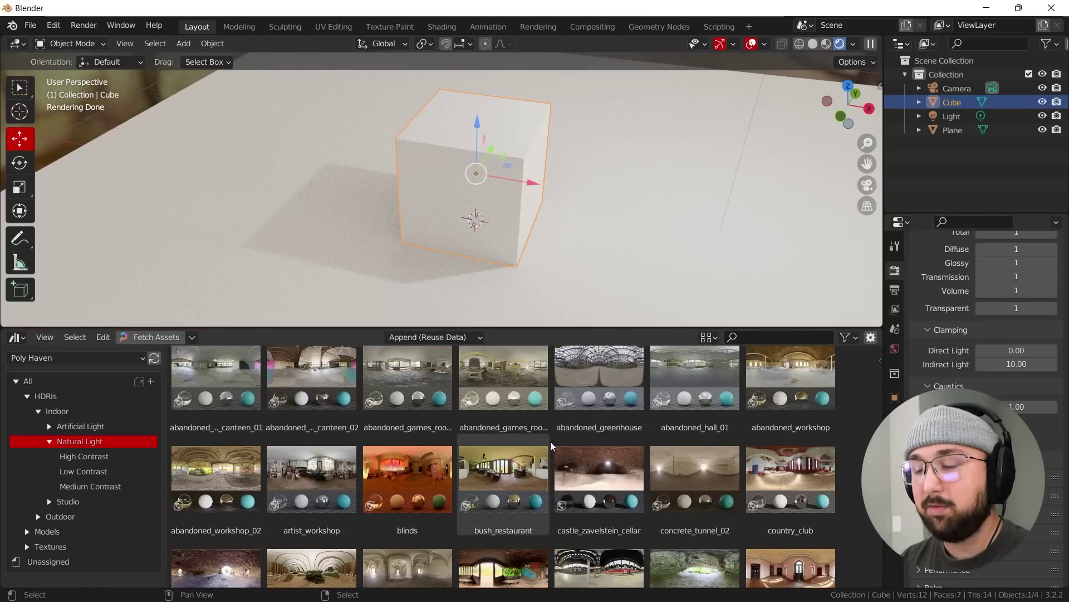
{"action": "left_click_drag", "start_coordinate": [791, 379], "coordinate": [717, 171]}
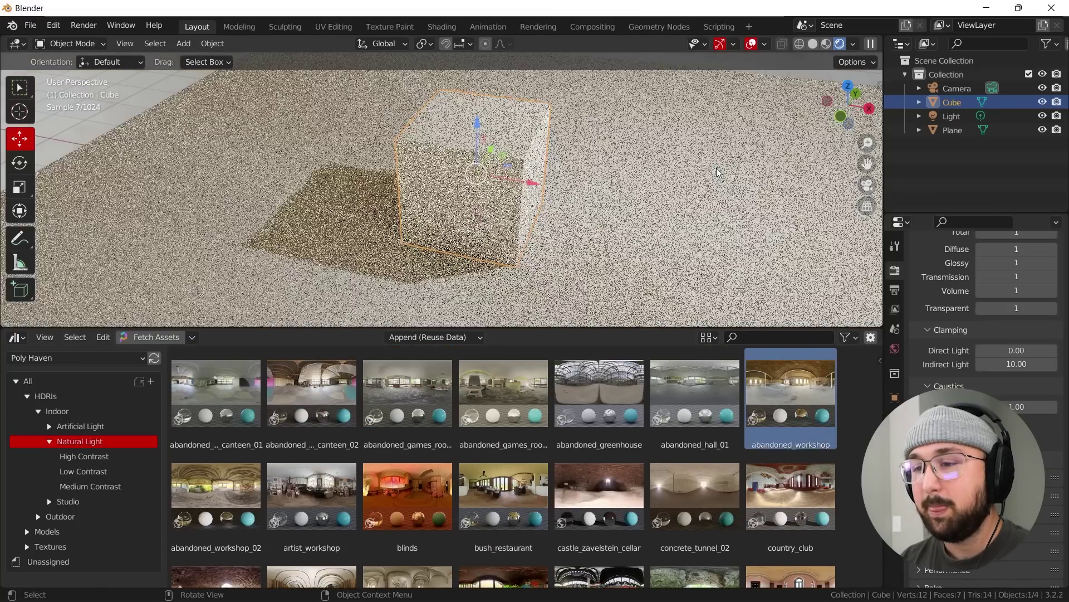
Step: Switch to Outdoor > Nature HDRIs and apply dikhololo_sunset as the world lighting
{"action": "scroll", "coordinate": [368, 444], "scroll_direction": "down", "scroll_amount": 5}
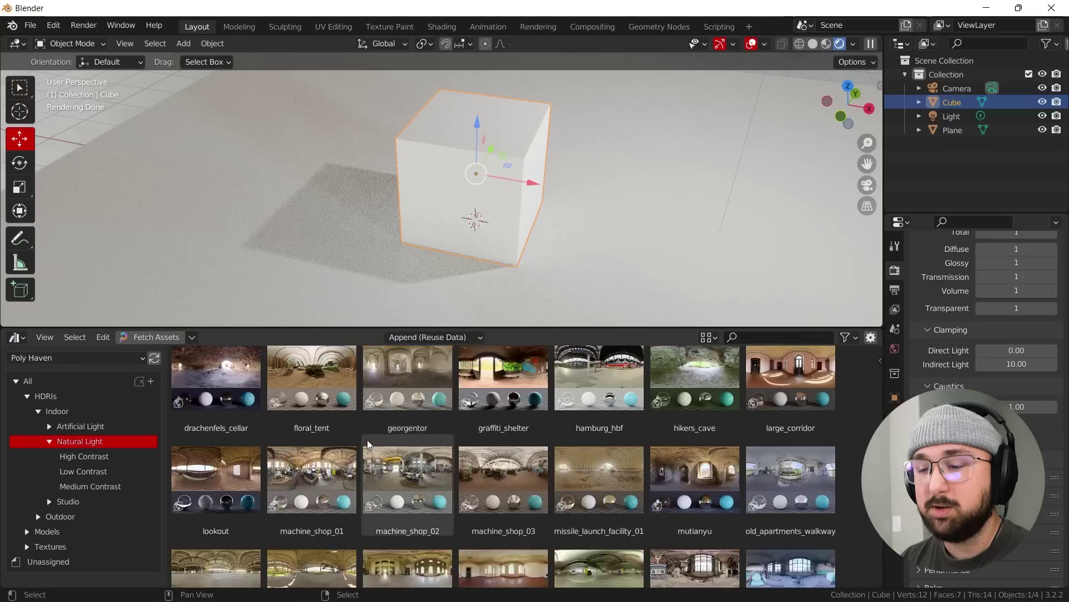
{"action": "scroll", "coordinate": [368, 444], "scroll_direction": "down", "scroll_amount": 8}
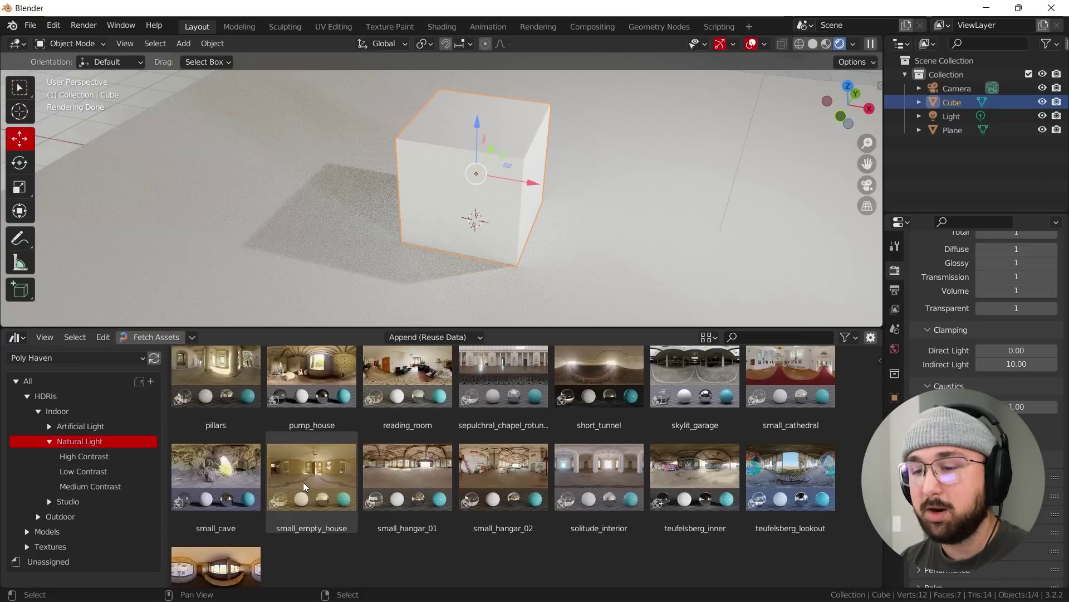
{"action": "left_click", "coordinate": [48, 413]}
{"action": "left_click", "coordinate": [38, 412]}
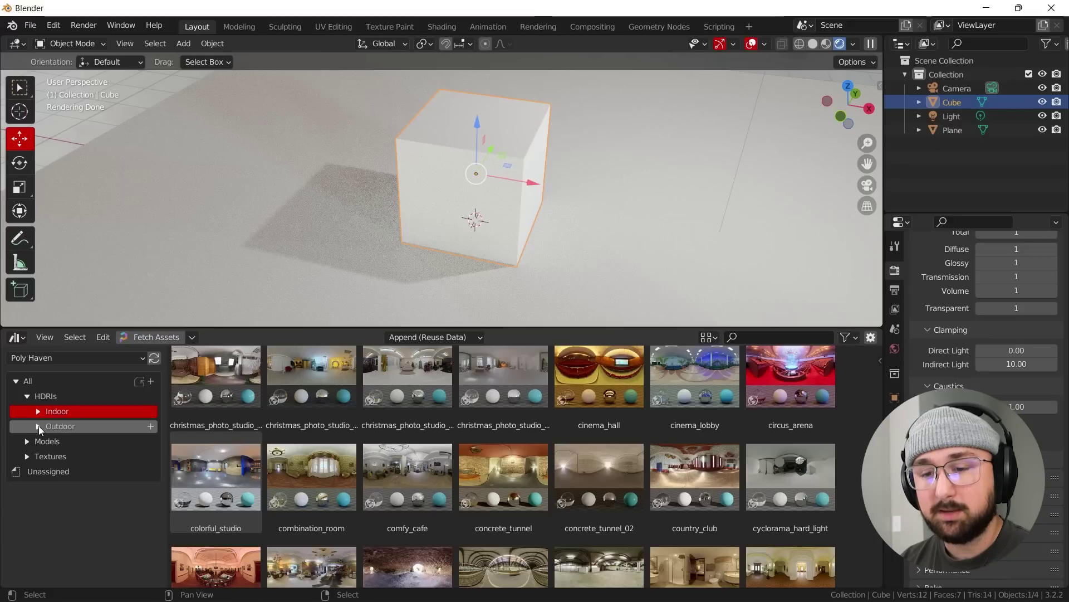
{"action": "left_click", "coordinate": [39, 426]}
{"action": "left_click", "coordinate": [74, 441]}
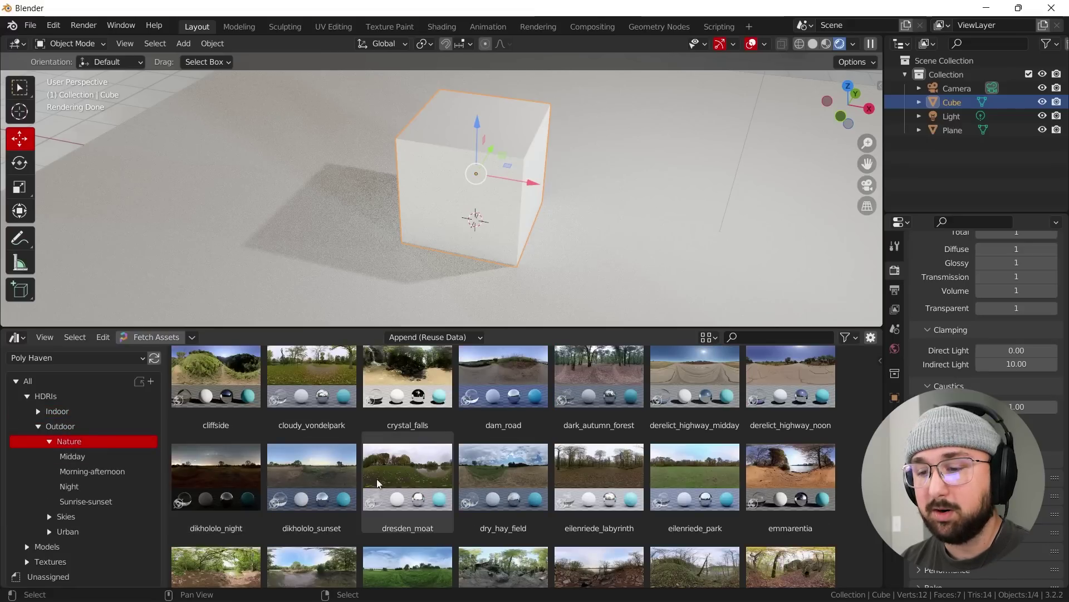
{"action": "left_click_drag", "start_coordinate": [310, 485], "coordinate": [693, 167]}
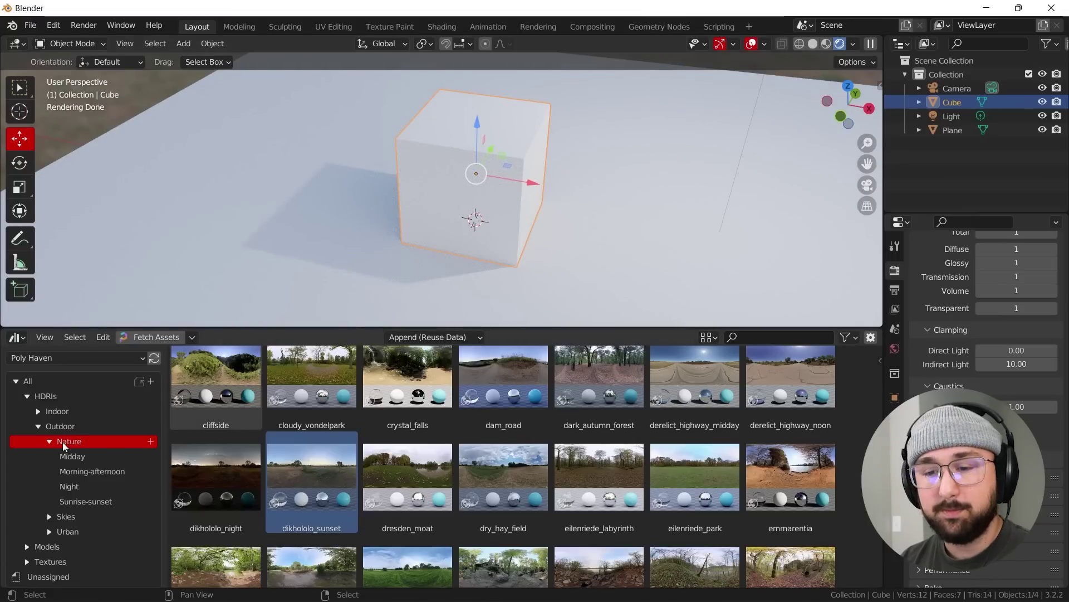
{"action": "left_click", "coordinate": [29, 396]}
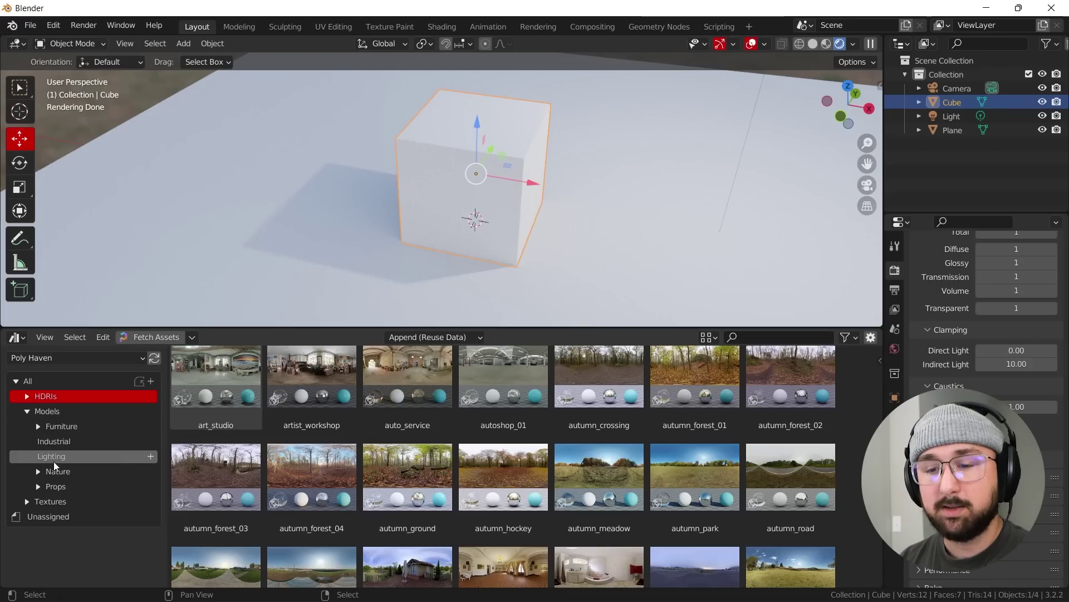
Step: Browse the Props models, then list the Nature models like food_apple_01 and grass_bermuda_01
{"action": "left_click", "coordinate": [56, 487]}
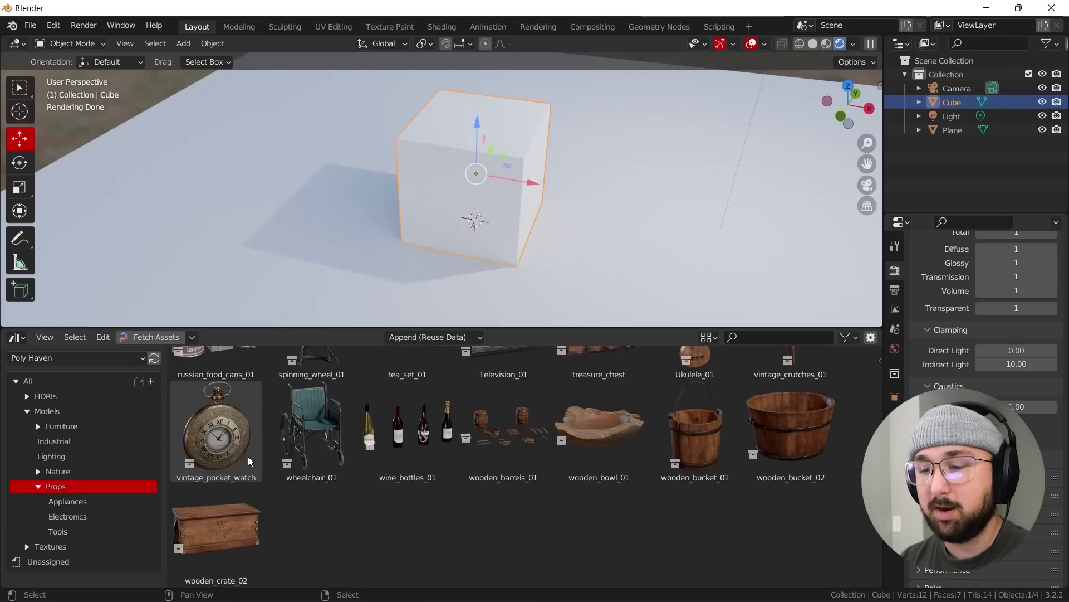
{"action": "scroll", "coordinate": [249, 462], "scroll_direction": "up", "scroll_amount": 15}
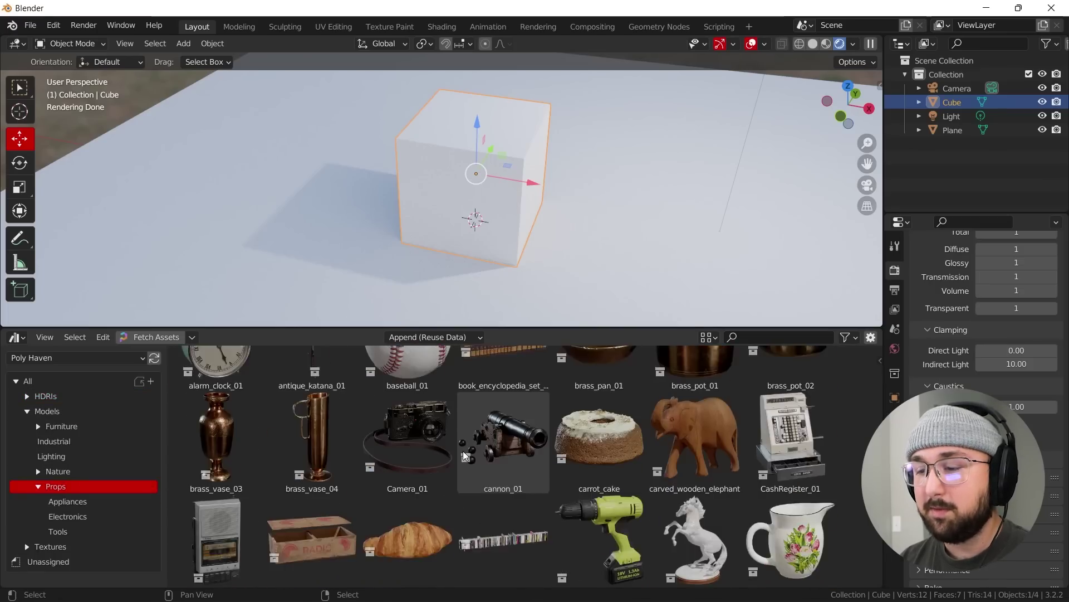
{"action": "scroll", "coordinate": [466, 456], "scroll_direction": "up", "scroll_amount": 3}
{"action": "scroll", "coordinate": [465, 457], "scroll_direction": "down", "scroll_amount": 3}
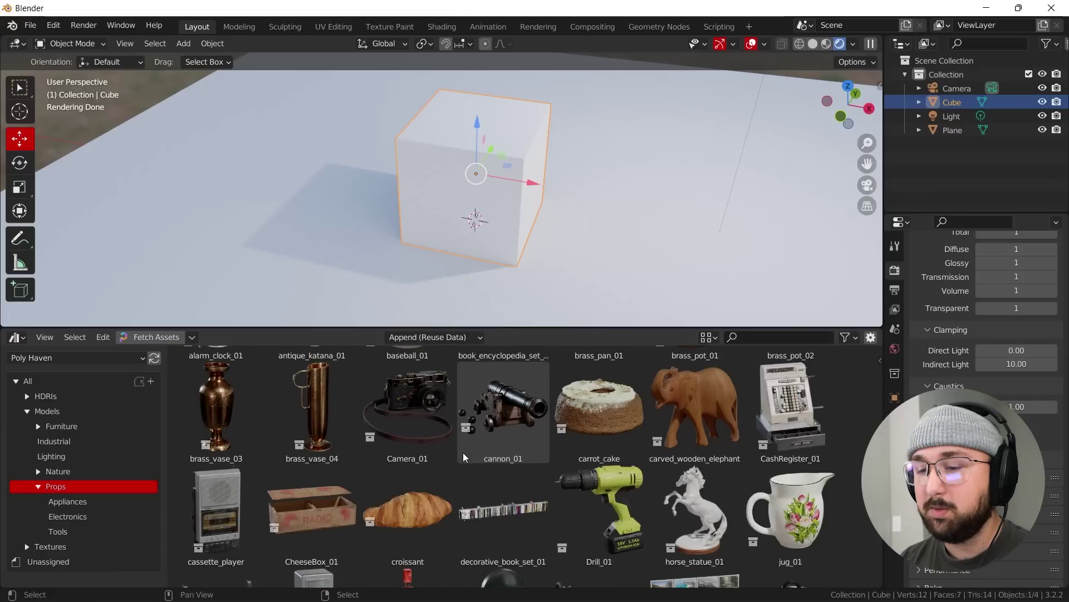
{"action": "left_click", "coordinate": [59, 471]}
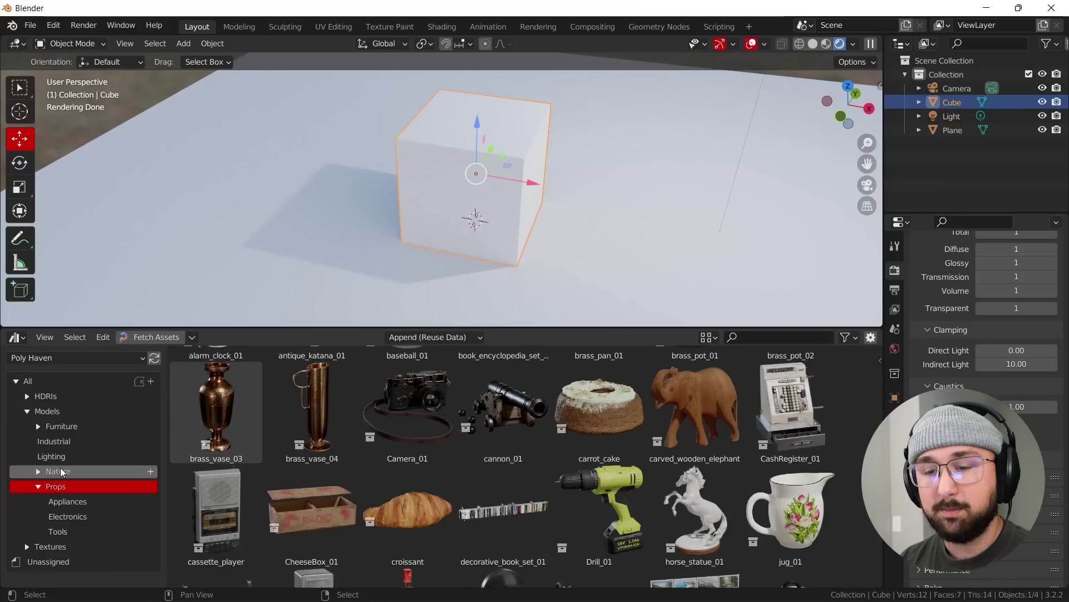
{"action": "scroll", "coordinate": [680, 435], "scroll_direction": "up", "scroll_amount": 4}
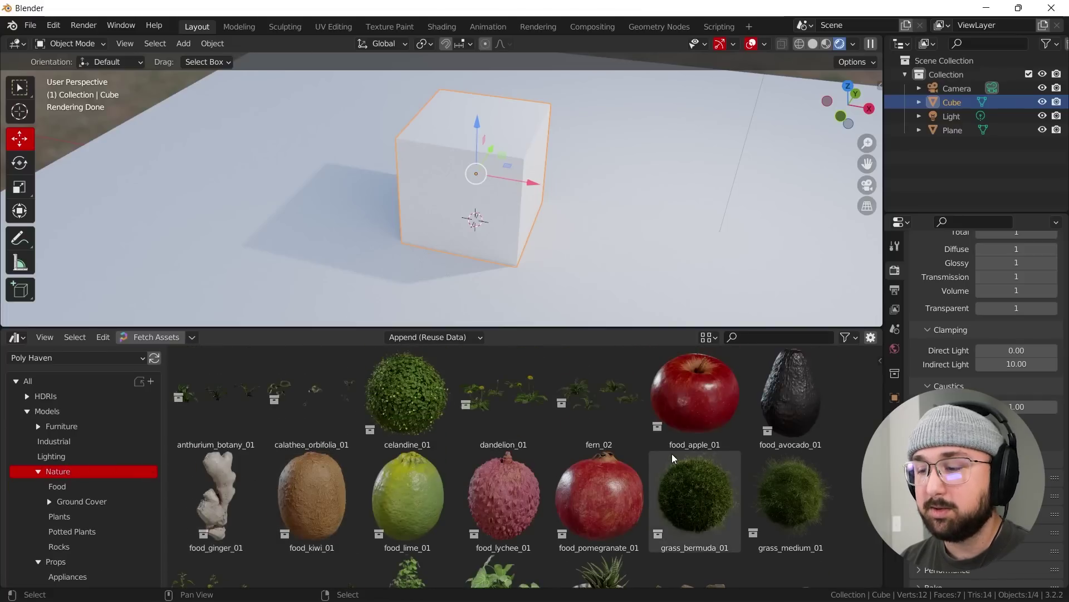
{"action": "scroll", "coordinate": [724, 446], "scroll_direction": "down", "scroll_amount": 3}
{"action": "left_click_drag", "start_coordinate": [705, 440], "coordinate": [606, 160]}
{"action": "middle_click_drag", "start_coordinate": [724, 209], "coordinate": [775, 127]}
{"action": "key", "text": "a"}
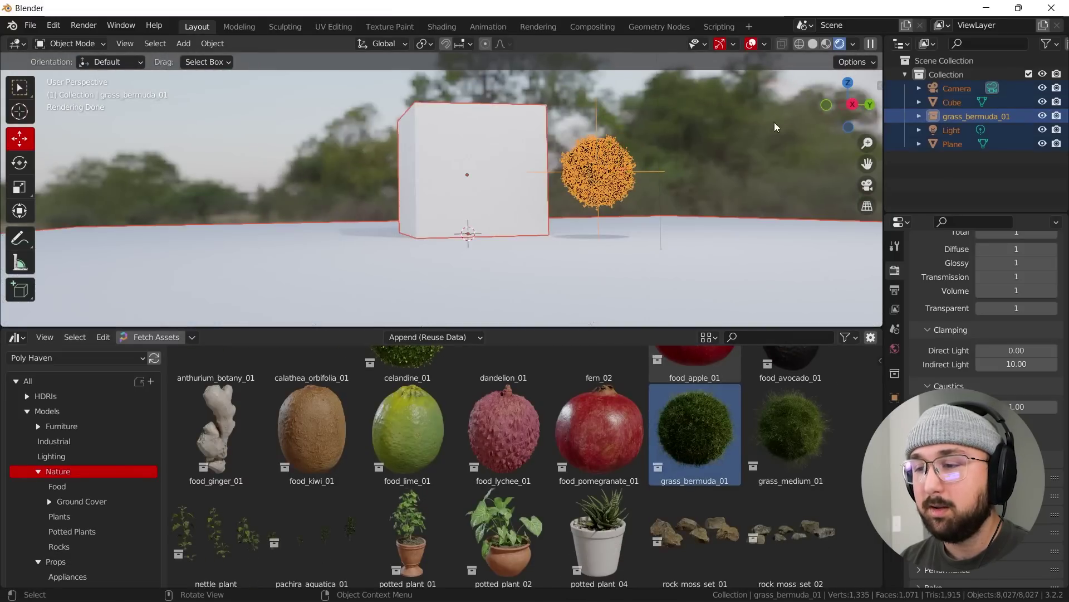
{"action": "left_click", "coordinate": [625, 162]}
{"action": "key", "text": "s"}
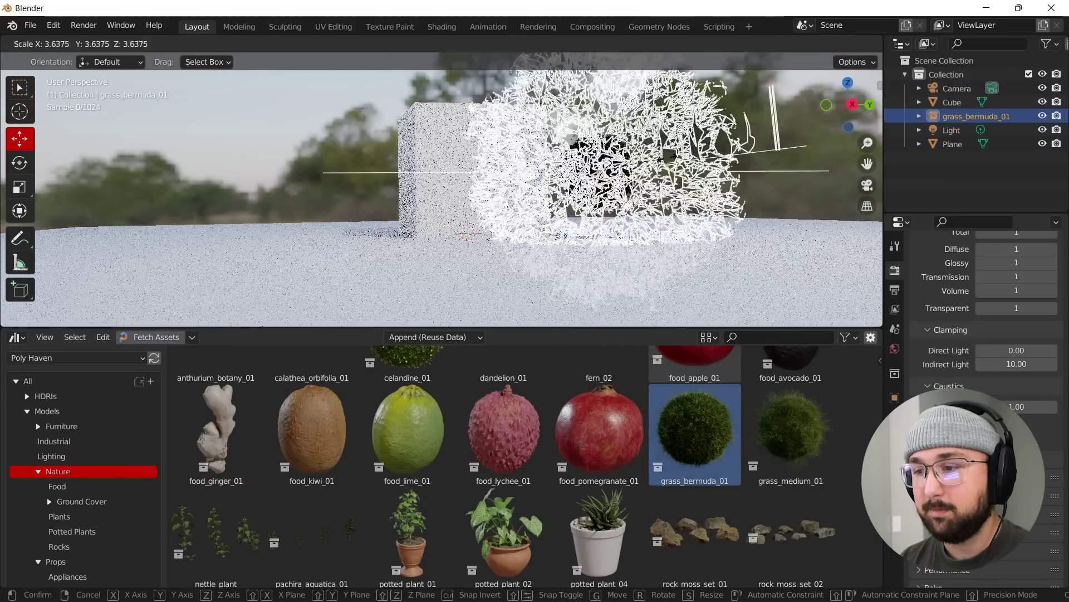
{"action": "left_click", "coordinate": [423, 184]}
{"action": "key", "text": "alt+a"}
{"action": "mouse_move", "coordinate": [434, 184]}
{"action": "middle_mouse_down"}
{"action": "mouse_move", "coordinate": [474, 167]}
{"action": "mouse_move", "coordinate": [447, 191]}
{"action": "middle_mouse_up"}
{"action": "scroll", "coordinate": [417, 191], "scroll_direction": "up", "scroll_amount": 5}
{"action": "middle_click_drag", "start_coordinate": [382, 191], "coordinate": [584, 170]}
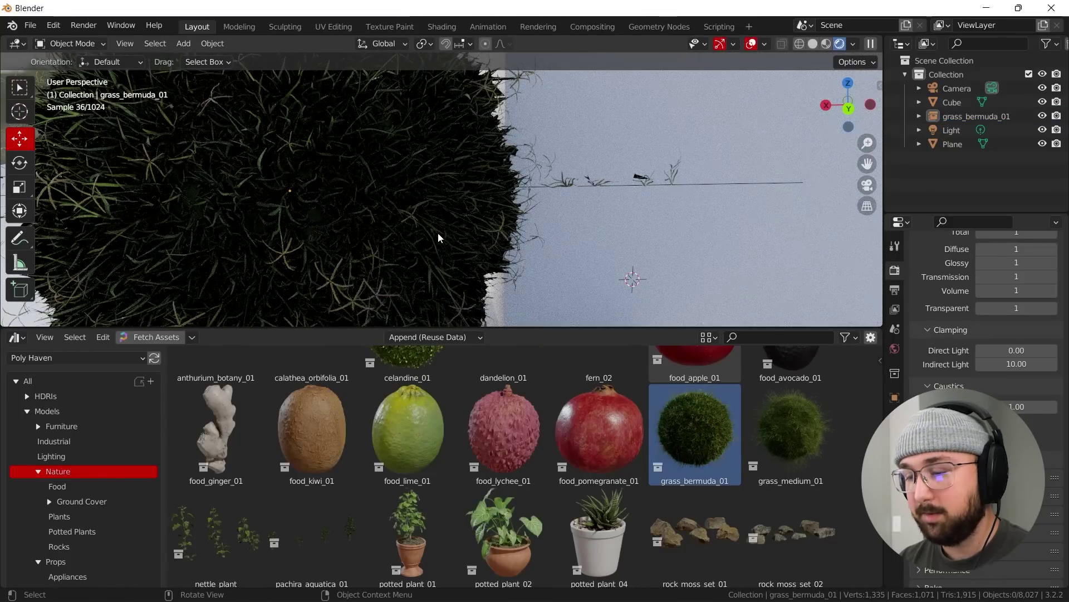
{"action": "left_click", "coordinate": [437, 238]}
{"action": "key", "text": "Delete"}
{"action": "scroll", "coordinate": [648, 444], "scroll_direction": "down", "scroll_amount": 2}
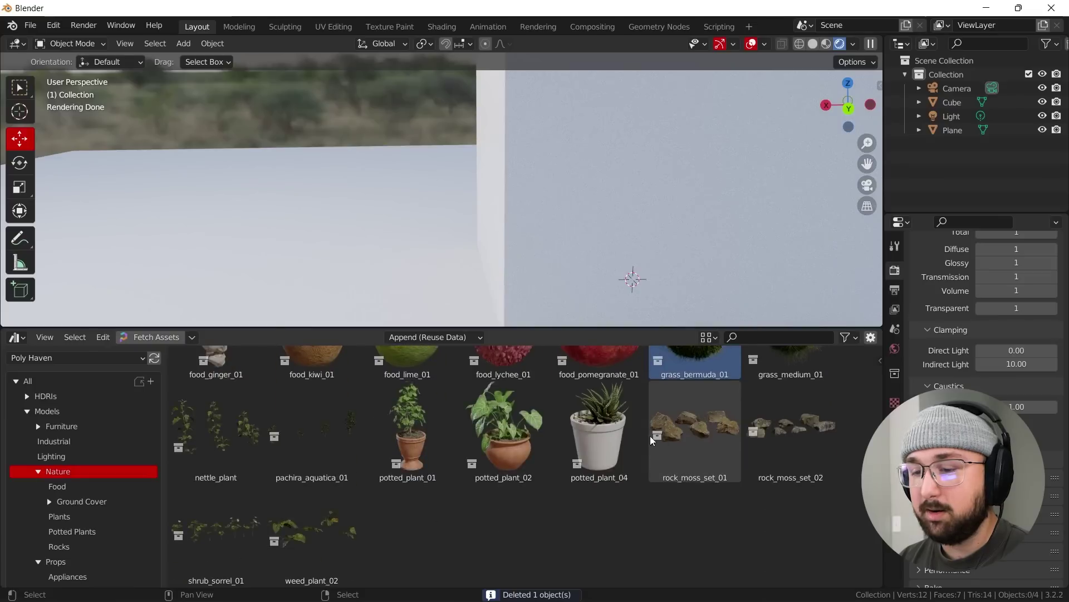
{"action": "scroll", "coordinate": [648, 444], "scroll_direction": "up", "scroll_amount": 4}
{"action": "left_click_drag", "start_coordinate": [418, 440], "coordinate": [538, 225]}
Step: Scale up the celandine bush and orbit in around it and the cube
{"action": "key", "text": "s"}
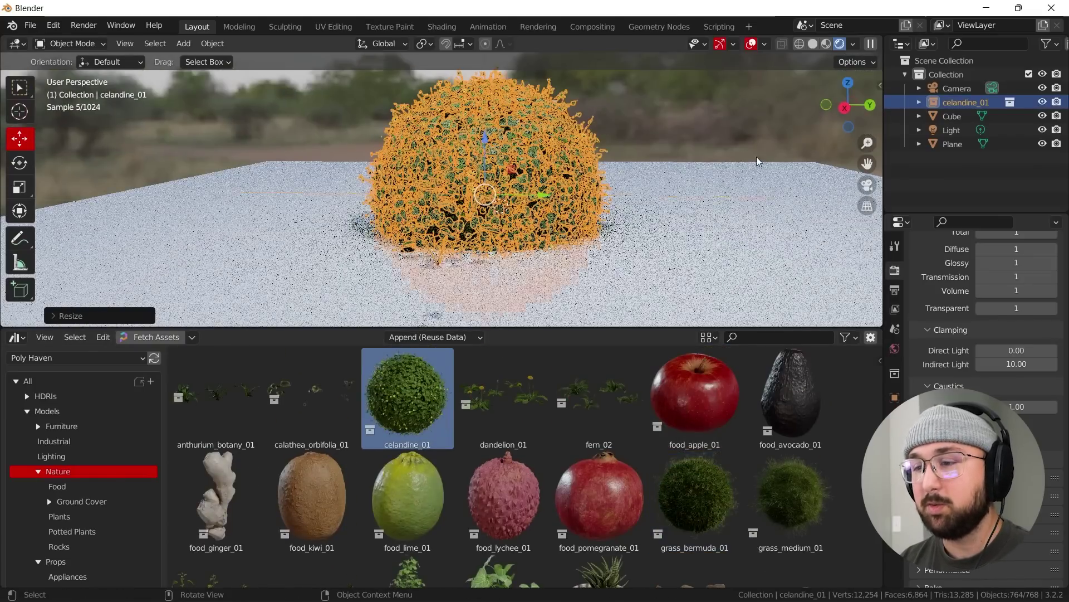
{"action": "left_click", "coordinate": [685, 147]}
{"action": "left_click", "coordinate": [685, 147]}
{"action": "middle_click_drag", "start_coordinate": [685, 146], "coordinate": [662, 203]}
{"action": "scroll", "coordinate": [669, 167], "scroll_direction": "up", "scroll_amount": 4}
{"action": "scroll", "coordinate": [662, 202], "scroll_direction": "down", "scroll_amount": 4}
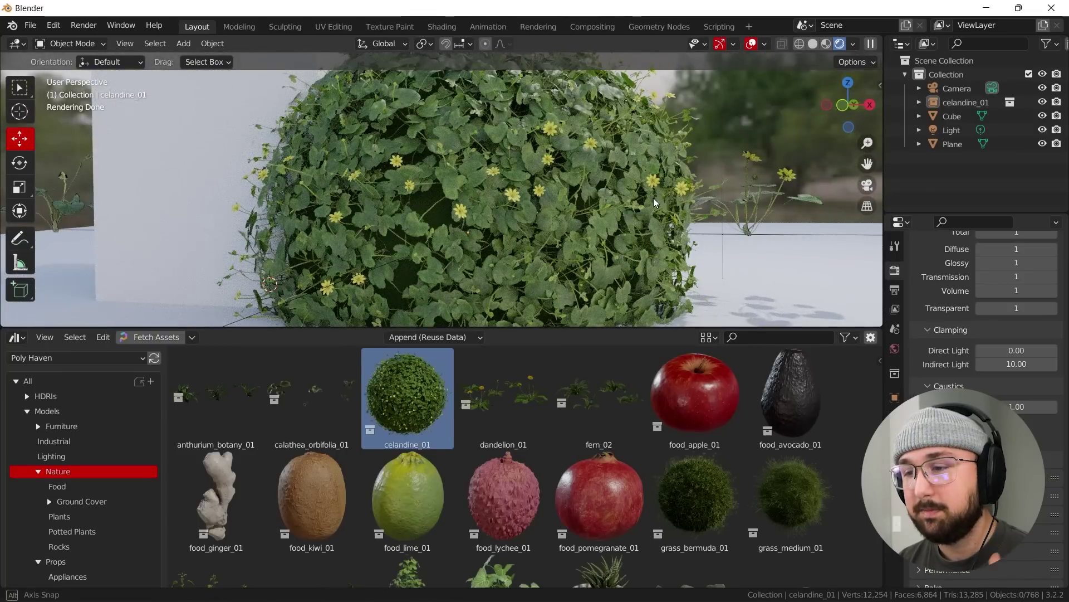
{"action": "middle_click_drag", "start_coordinate": [650, 203], "coordinate": [607, 205]}
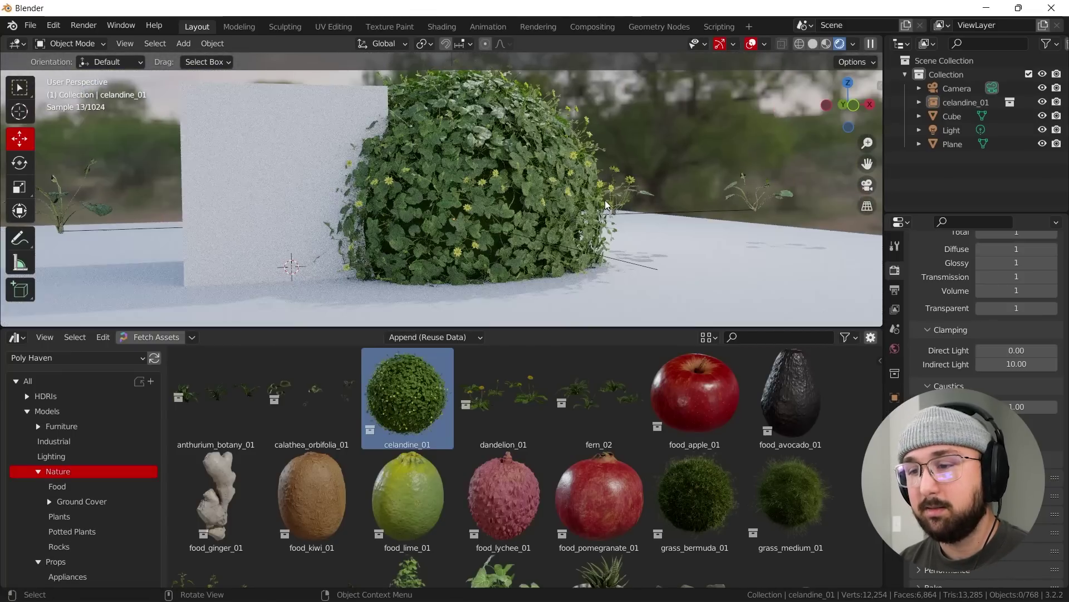
Step: Add the food_lychee_01 model, enlarge it, and lower it onto the ground
{"action": "left_click_drag", "start_coordinate": [503, 496], "coordinate": [705, 196]}
{"action": "key", "text": "a"}
{"action": "left_click", "coordinate": [710, 150]}
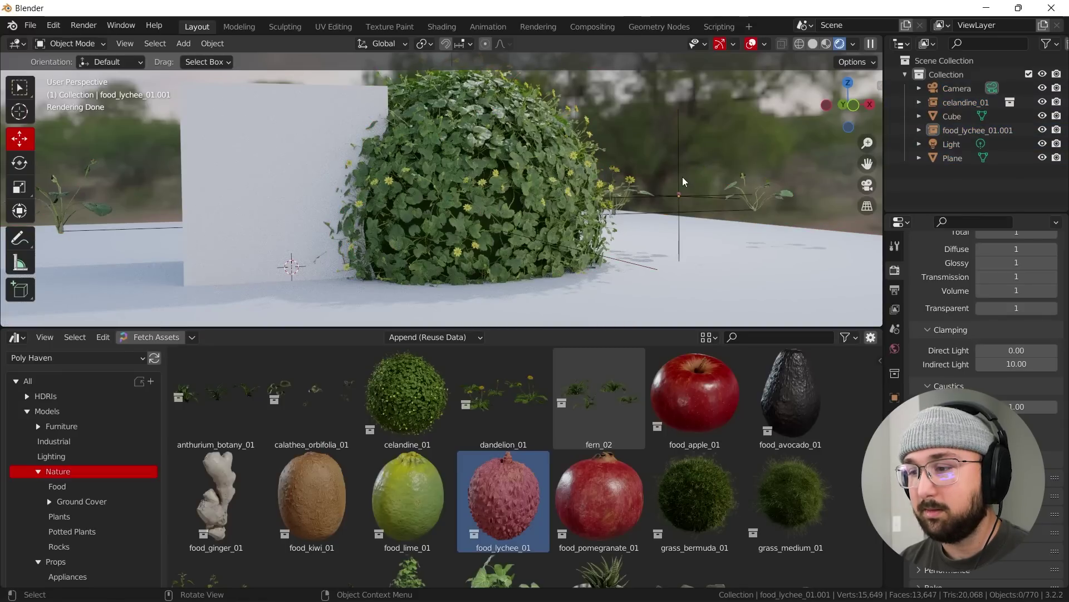
{"action": "left_click", "coordinate": [680, 193]}
{"action": "key", "text": "s"}
{"action": "left_click", "coordinate": [393, 316]}
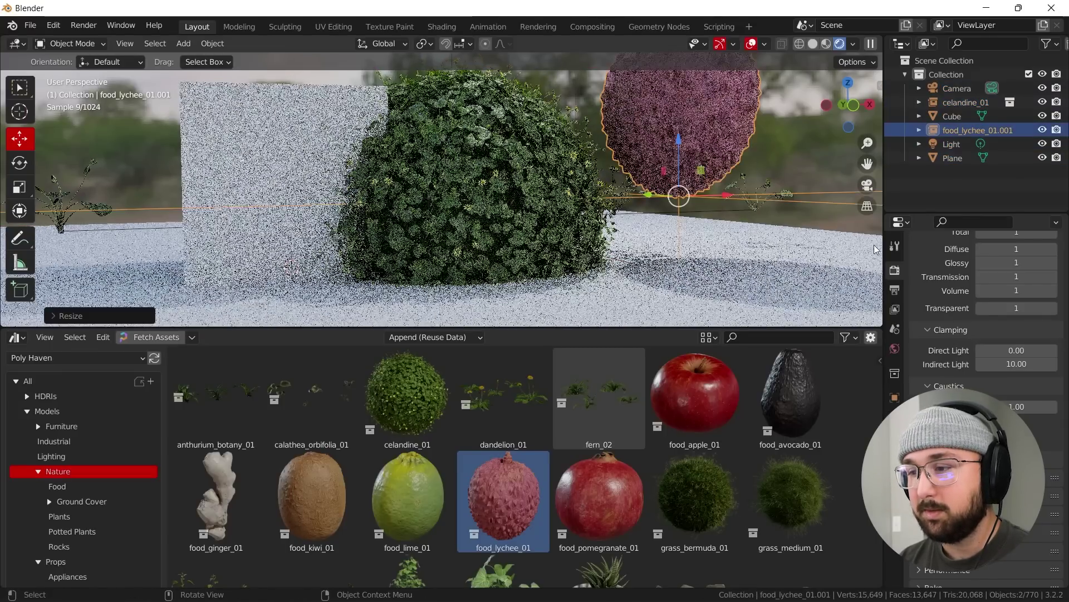
{"action": "left_click_drag", "start_coordinate": [678, 150], "coordinate": [678, 217]}
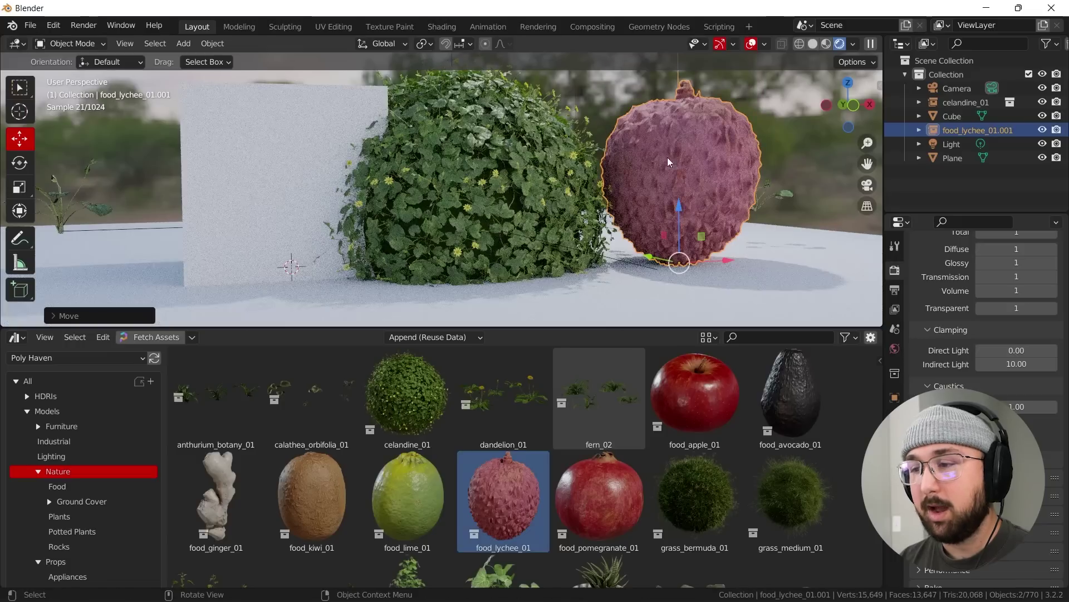
{"action": "left_click", "coordinate": [617, 116]}
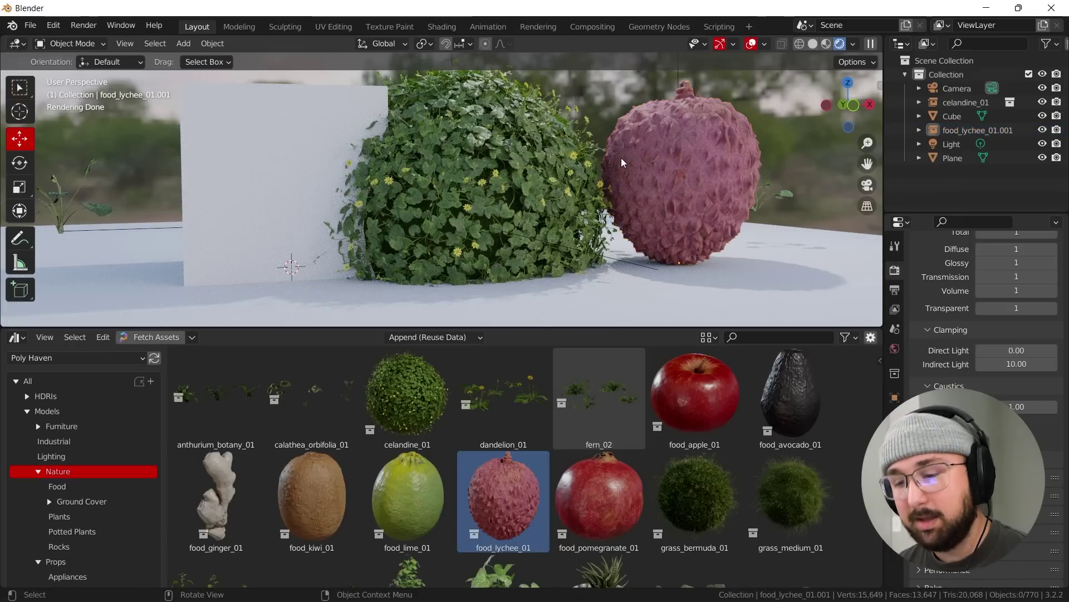
Step: Select the white cube and enter Edit Mode
{"action": "middle_click_drag", "start_coordinate": [586, 161], "coordinate": [473, 178]}
{"action": "left_click", "coordinate": [514, 193]}
{"action": "key", "text": "Tab"}
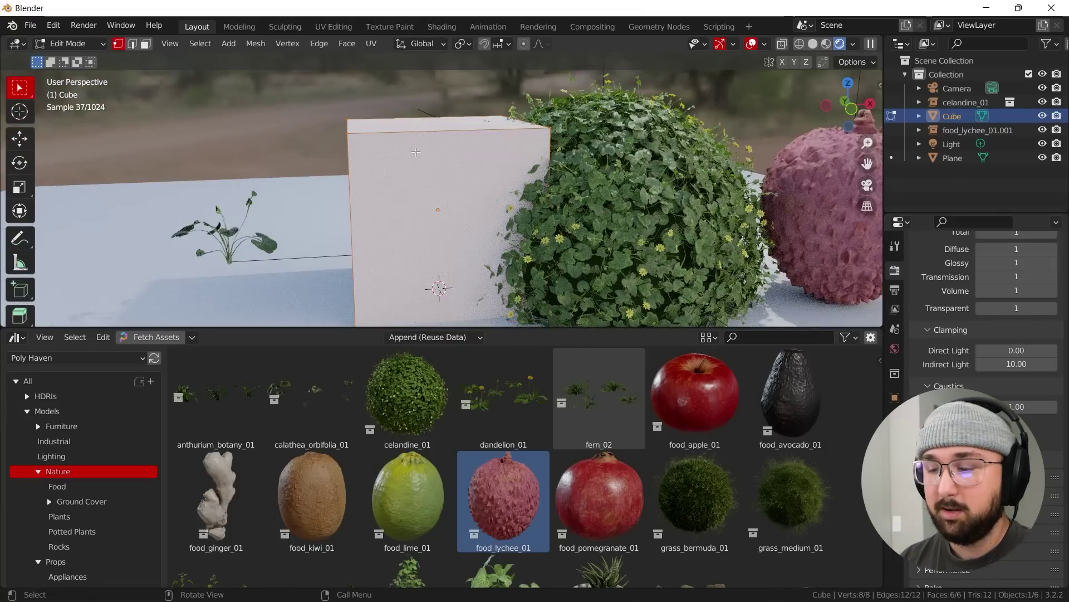
Step: Unwrap the cube with Cube Projection and return to Object Mode
{"action": "key", "text": "u"}
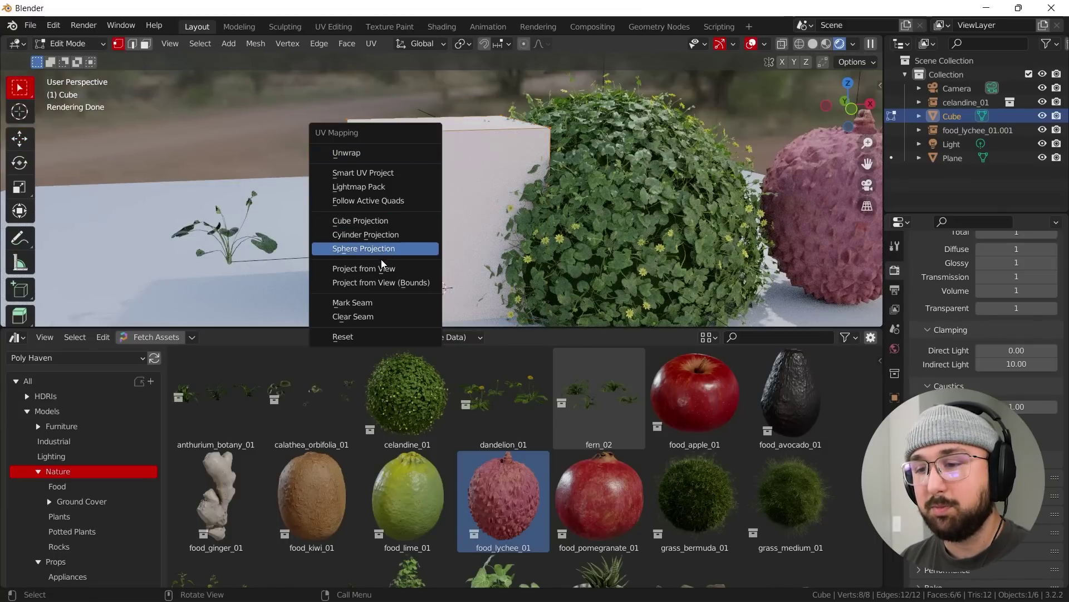
{"action": "left_click", "coordinate": [361, 220]}
{"action": "key", "text": "Tab"}
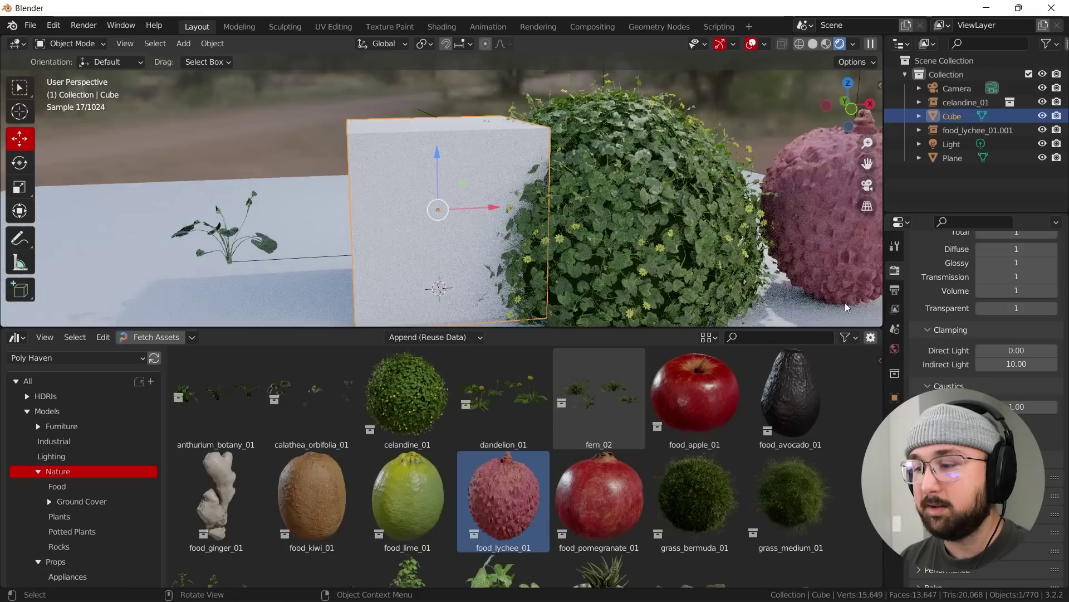
Step: Add a level-6 Subdivision modifier, move the sphere left of the bush, and scale it about 1.37×
{"action": "left_click", "coordinate": [895, 246]}
{"action": "key", "text": "ctrl+6"}
{"action": "key", "text": "g"}
{"action": "left_click", "coordinate": [445, 200]}
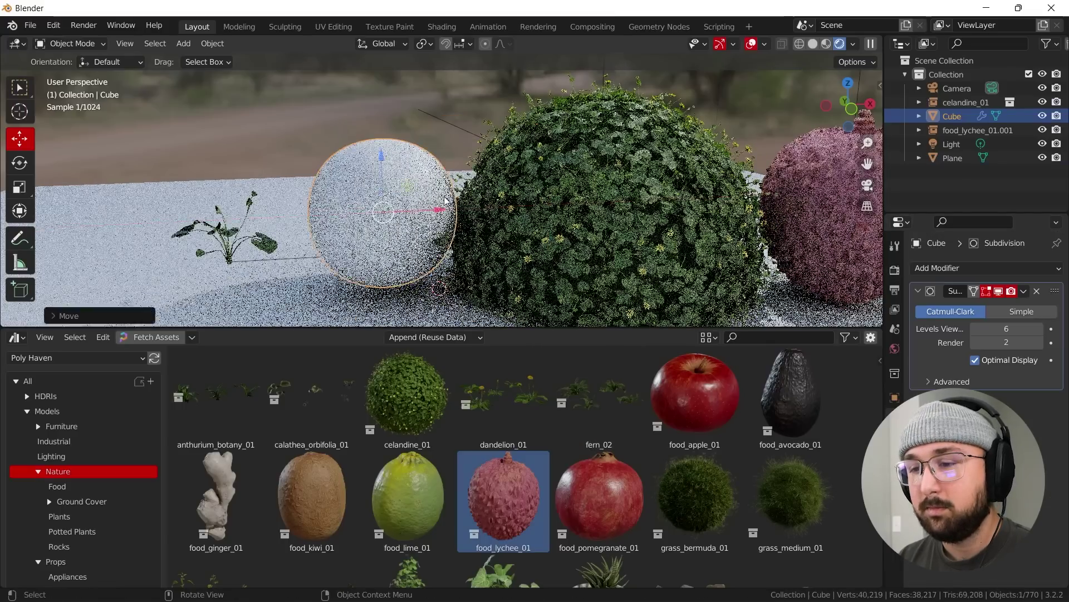
{"action": "key", "text": "s"}
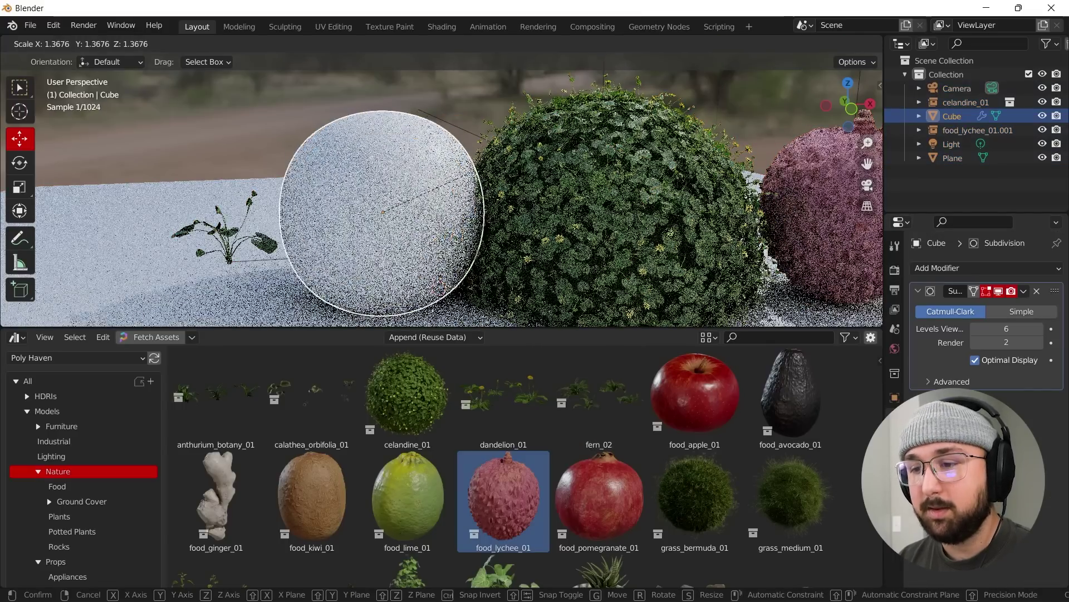
{"action": "left_click", "coordinate": [468, 175]}
Step: Browse the Poly Haven Plants, Potted Plants and Food model categories
{"action": "scroll", "coordinate": [62, 456], "scroll_direction": "down", "scroll_amount": 3}
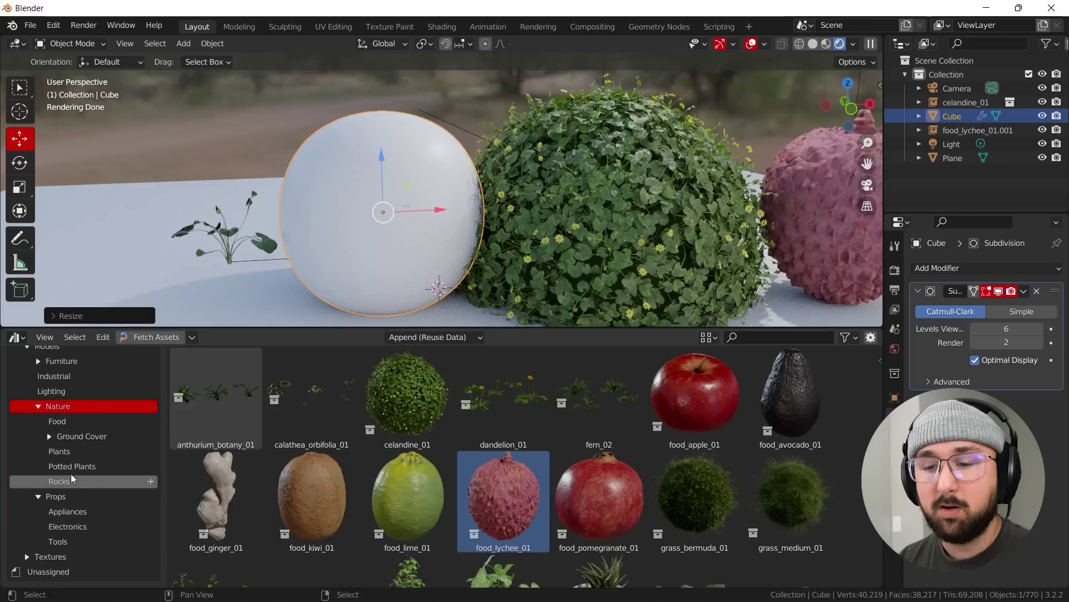
{"action": "left_click", "coordinate": [72, 450]}
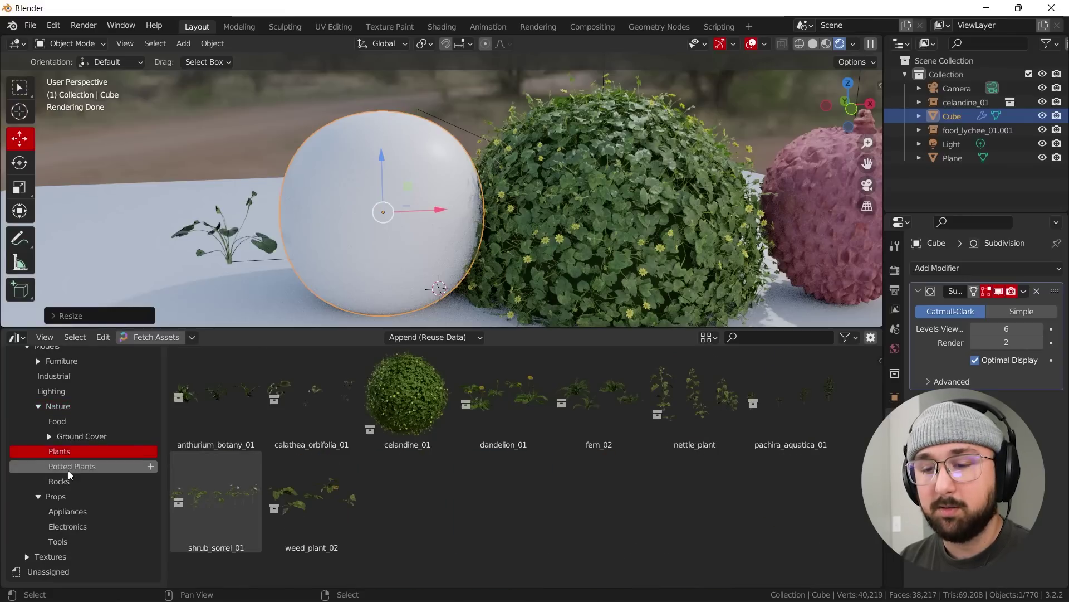
{"action": "left_click", "coordinate": [68, 470]}
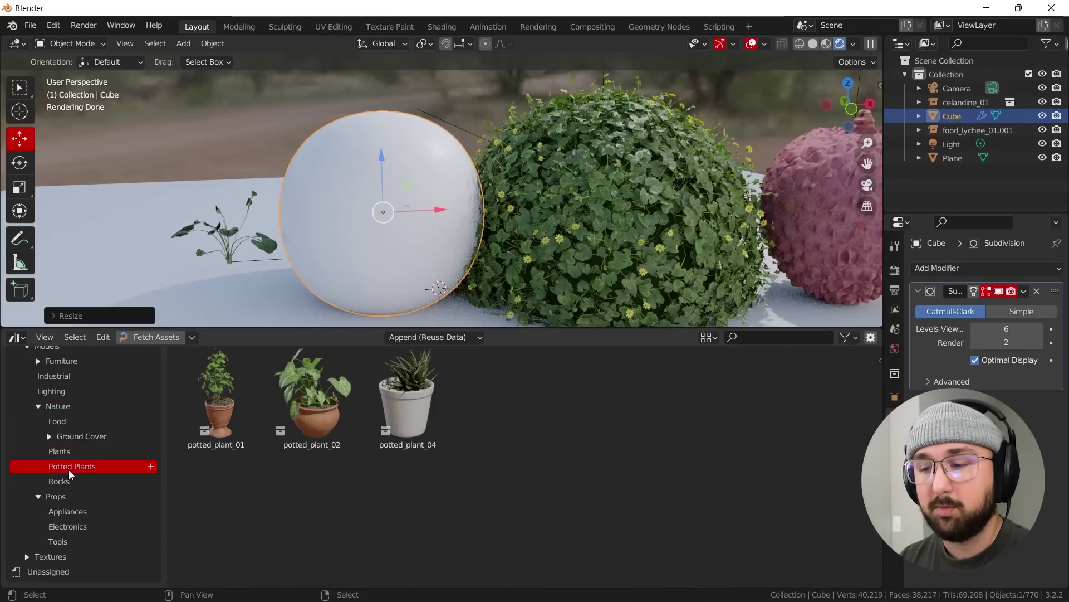
{"action": "left_click", "coordinate": [61, 420]}
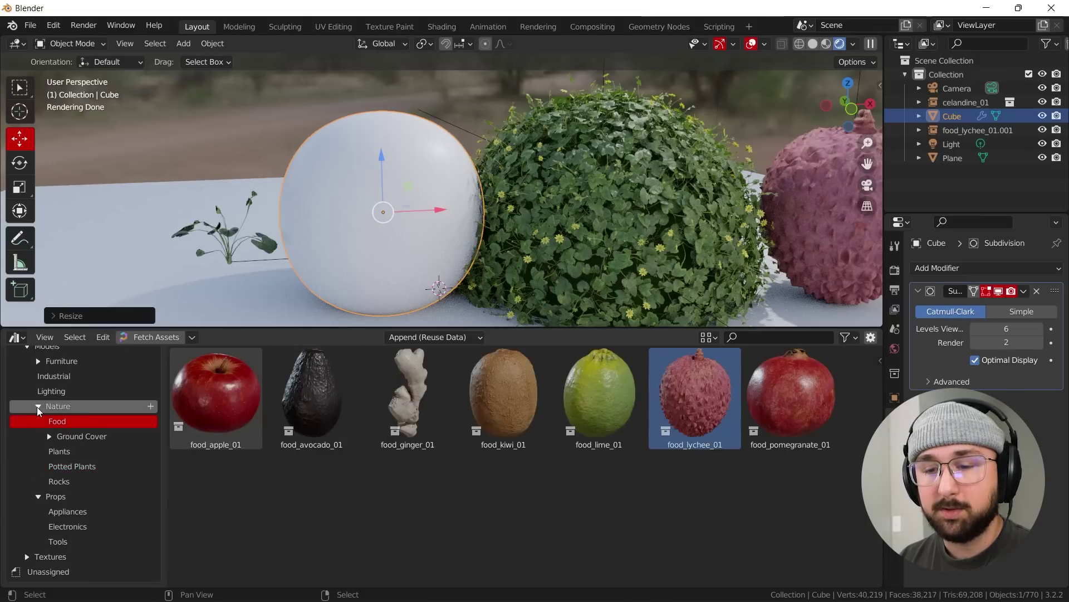
Step: Collapse Nature and browse the Appliances, Electronics, Tools and Industrial model categories
{"action": "left_click", "coordinate": [37, 407]}
{"action": "left_click", "coordinate": [60, 500]}
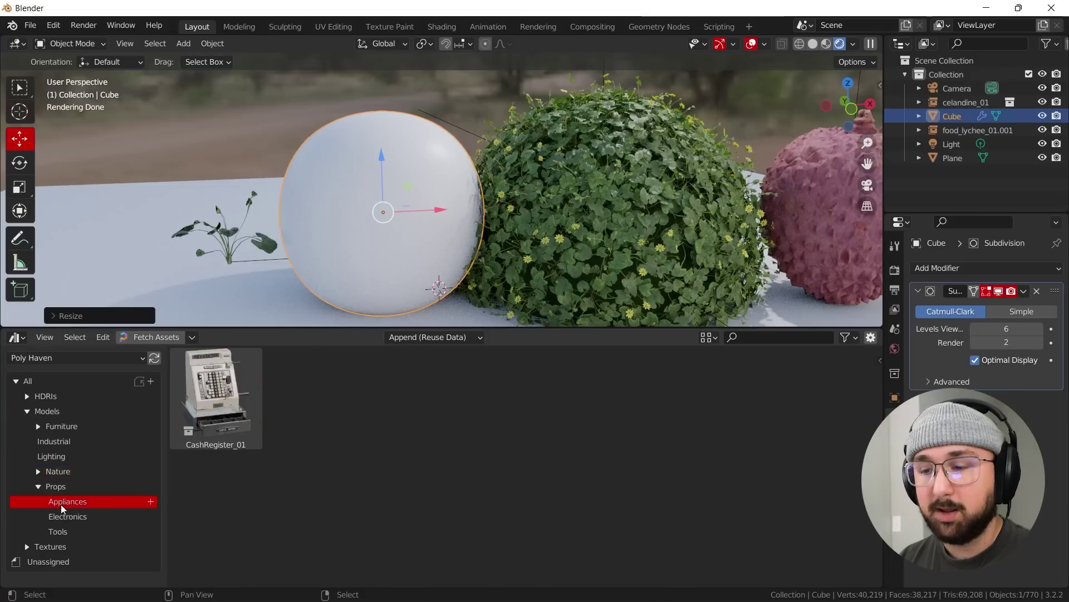
{"action": "left_click", "coordinate": [63, 516]}
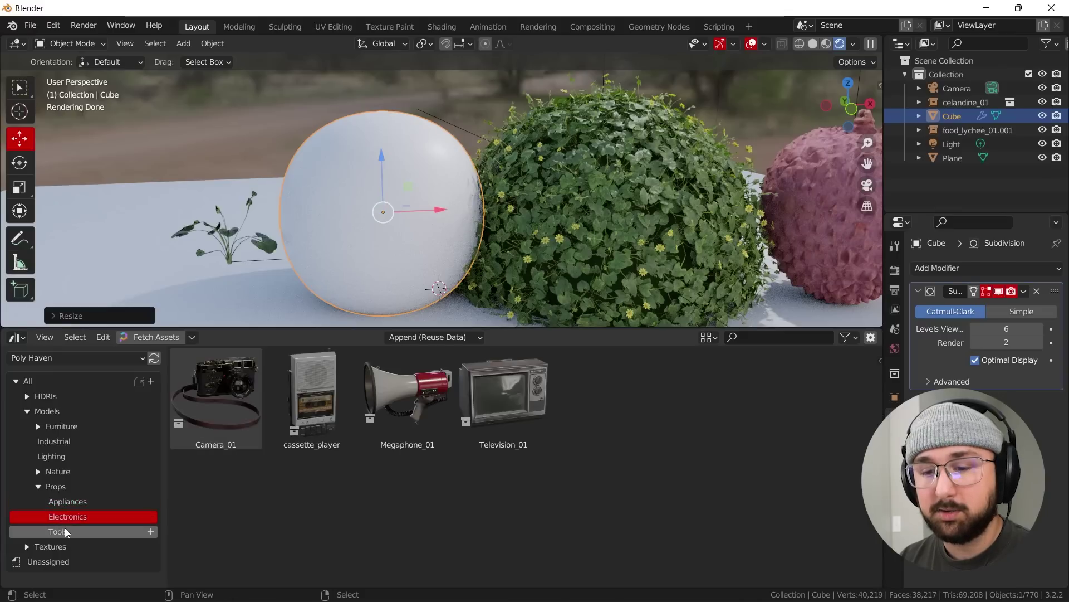
{"action": "left_click", "coordinate": [65, 531]}
{"action": "left_click", "coordinate": [77, 442]}
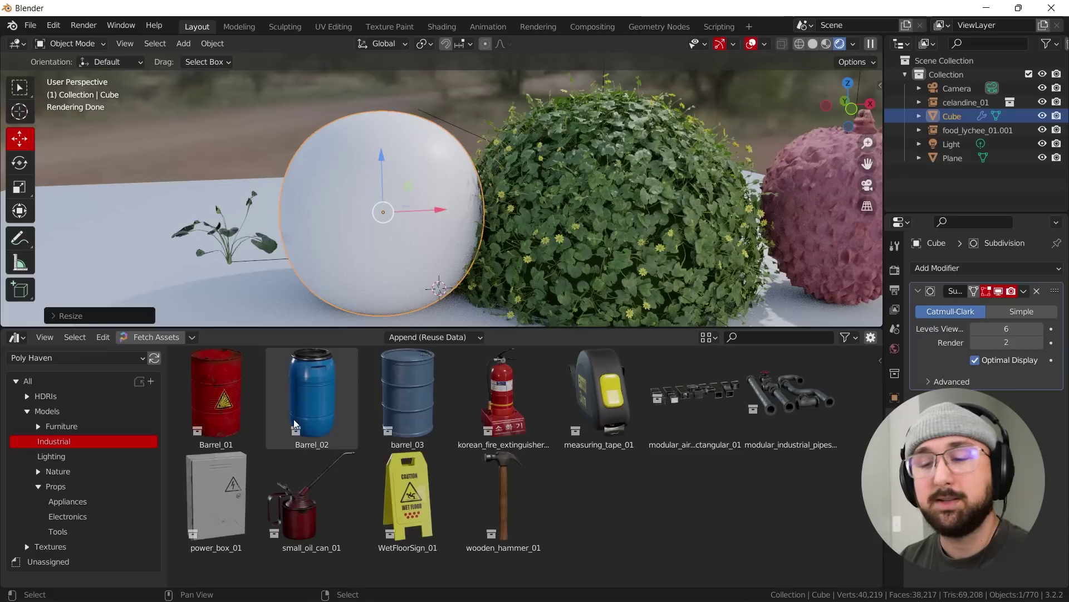
Step: Expand the Textures categories, glancing at Fabric and Wood before settling on Brick
{"action": "left_click", "coordinate": [27, 413]}
{"action": "left_click", "coordinate": [25, 427]}
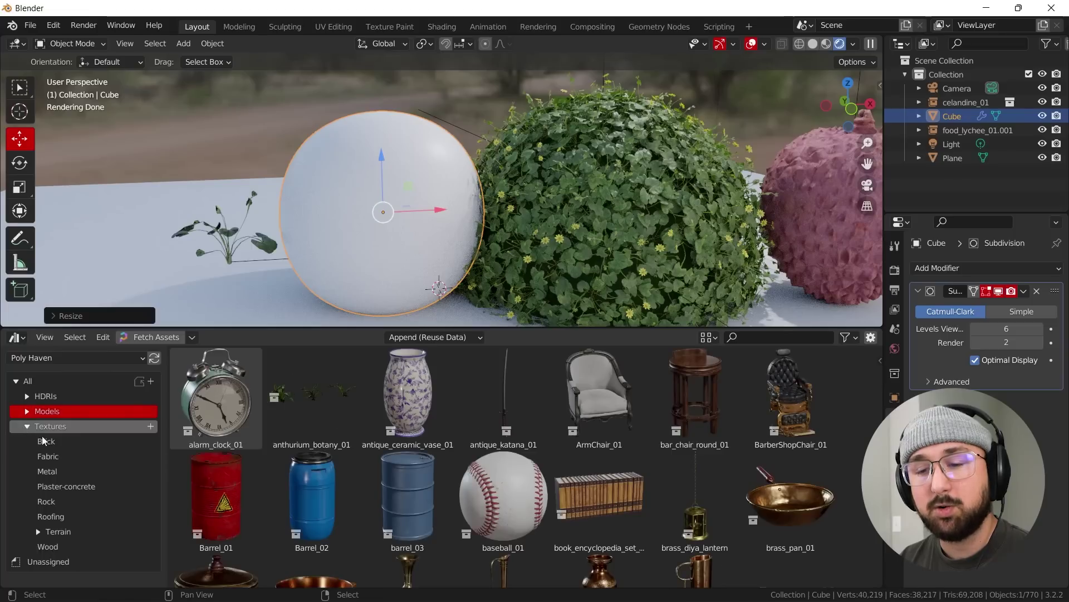
{"action": "left_click", "coordinate": [51, 457]}
{"action": "left_click", "coordinate": [47, 441]}
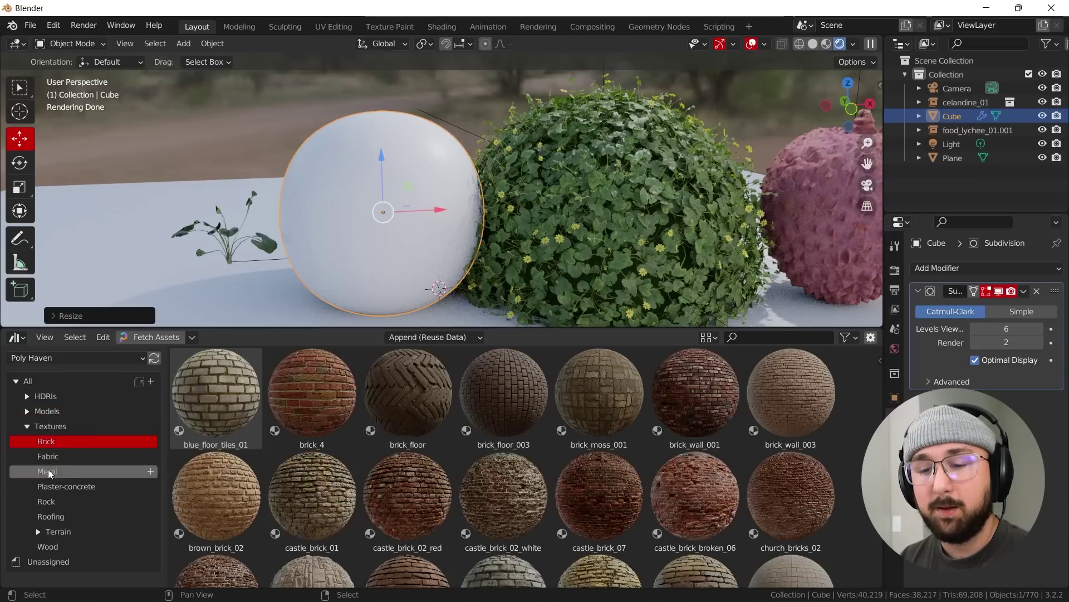
{"action": "left_click", "coordinate": [56, 545]}
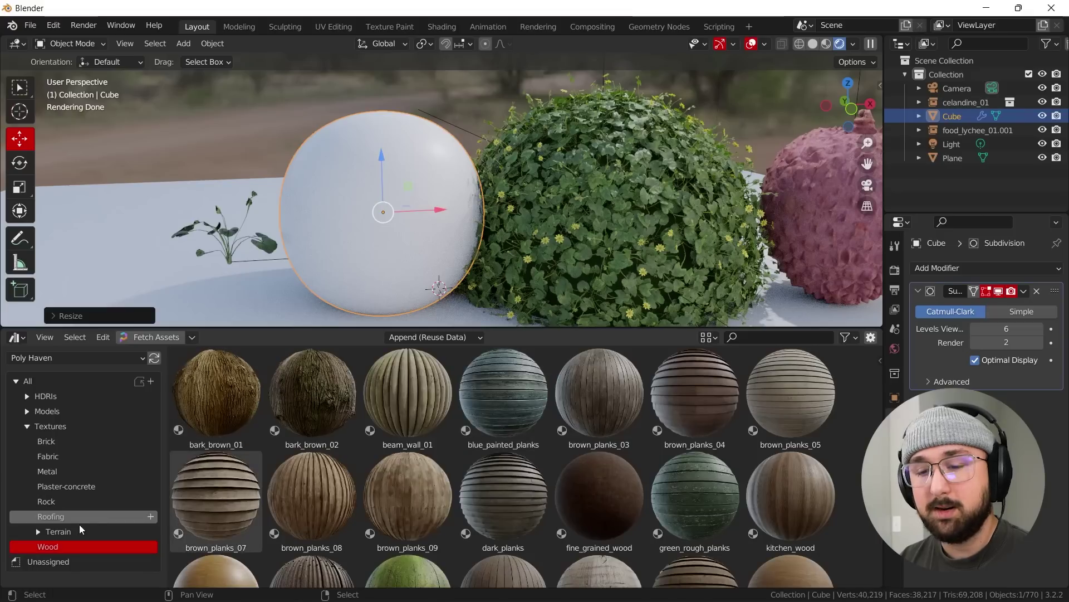
{"action": "left_click", "coordinate": [56, 456]}
{"action": "left_click", "coordinate": [47, 441]}
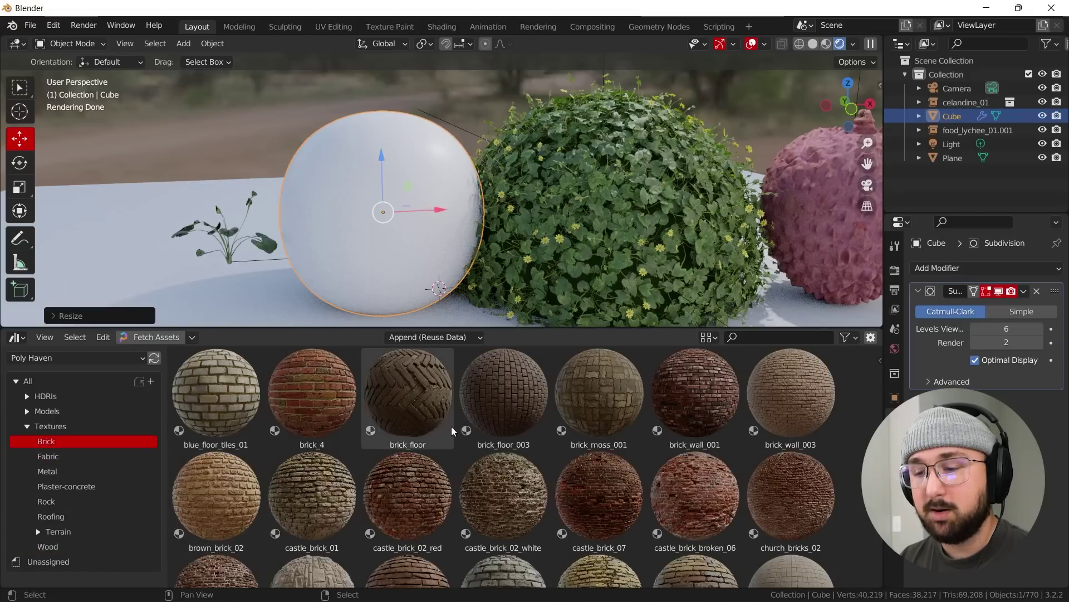
Step: Apply the brick_floor texture to the sphere and inspect it up close
{"action": "left_click_drag", "start_coordinate": [407, 379], "coordinate": [416, 207]}
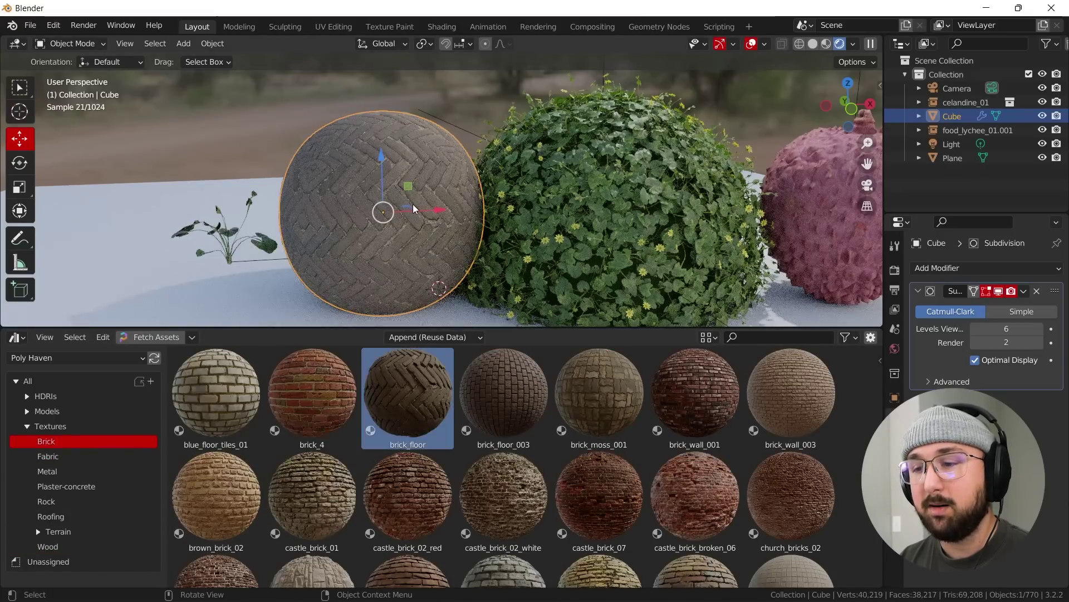
{"action": "scroll", "coordinate": [416, 207], "scroll_direction": "up", "scroll_amount": 6}
{"action": "middle_click_drag", "start_coordinate": [416, 207], "coordinate": [390, 229]}
{"action": "scroll", "coordinate": [302, 209], "scroll_direction": "down", "scroll_amount": 5}
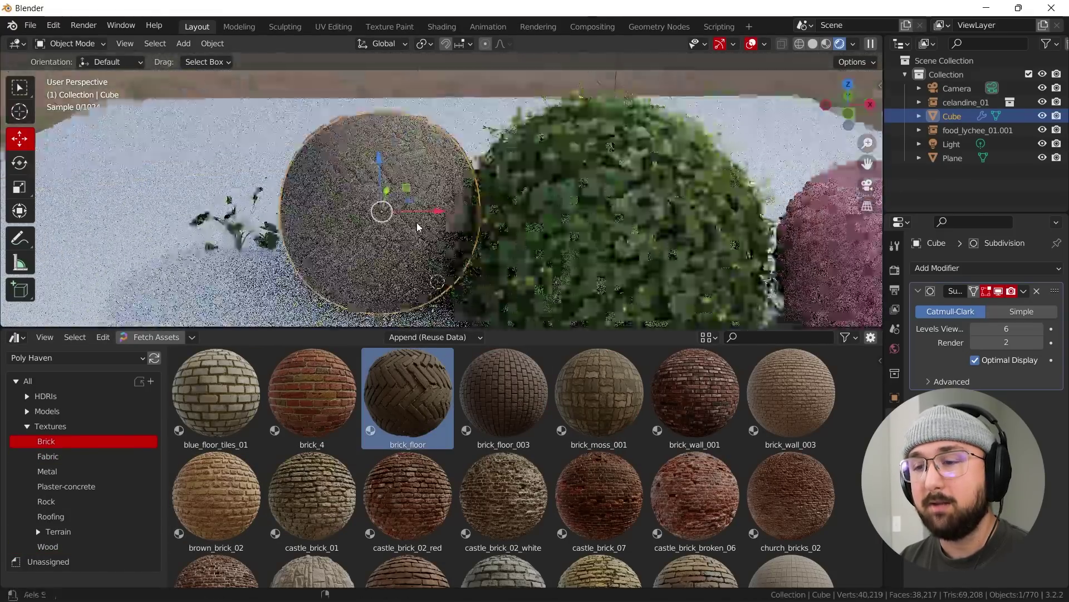
{"action": "scroll", "coordinate": [448, 238], "scroll_direction": "up", "scroll_amount": 5}
{"action": "scroll", "coordinate": [640, 451], "scroll_direction": "down", "scroll_amount": 10}
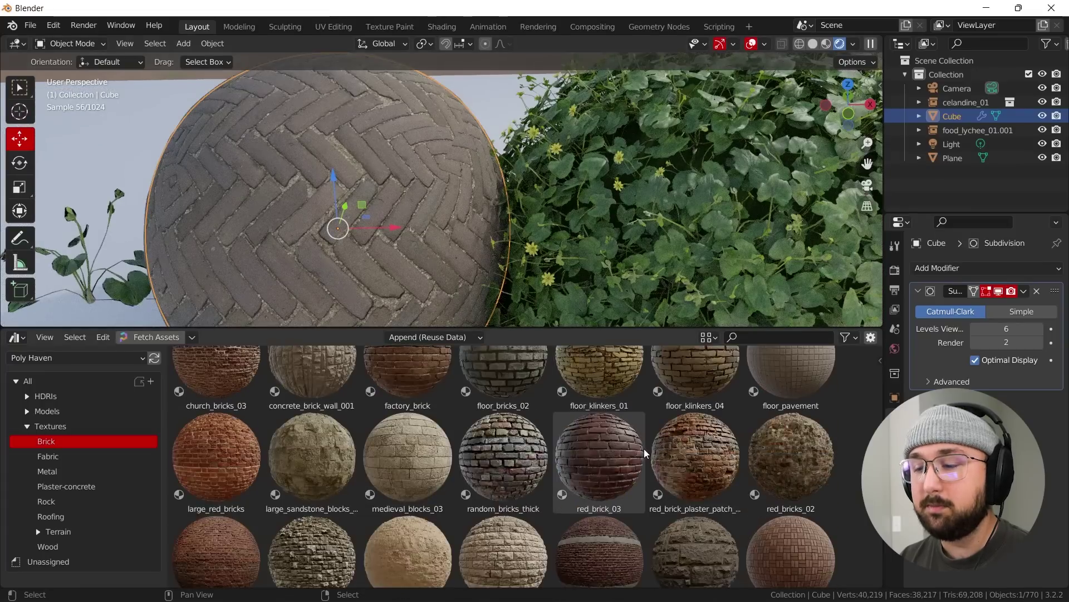
Step: Replace it with stone_brick_wall_001 and orbit around the stone sphere
{"action": "left_click_drag", "start_coordinate": [667, 433], "coordinate": [262, 198]}
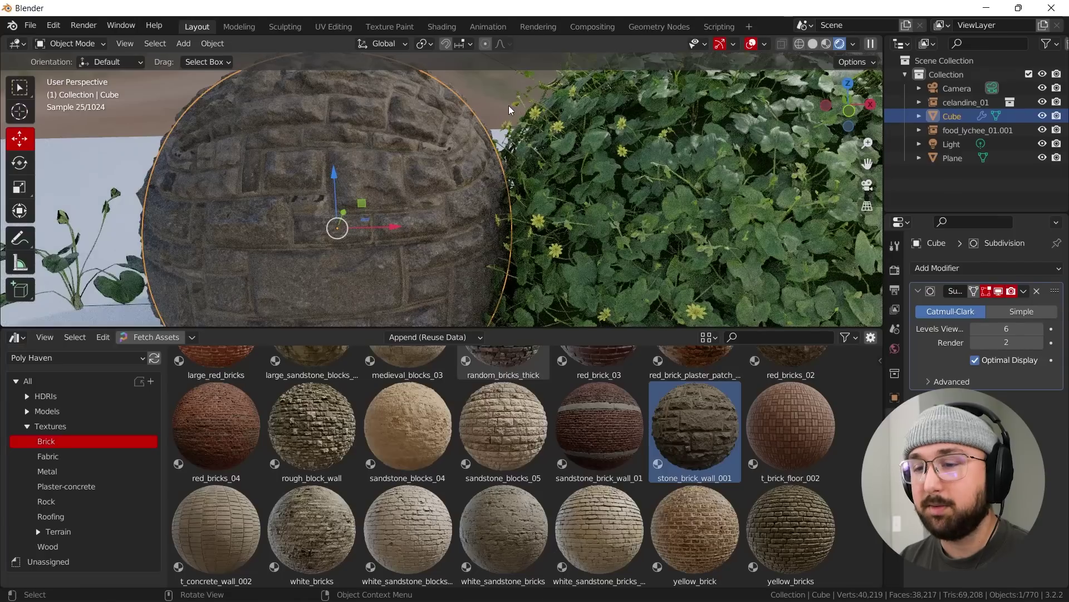
{"action": "left_click", "coordinate": [509, 110]}
{"action": "left_click", "coordinate": [159, 114]}
{"action": "middle_click_drag", "start_coordinate": [198, 132], "coordinate": [506, 197]}
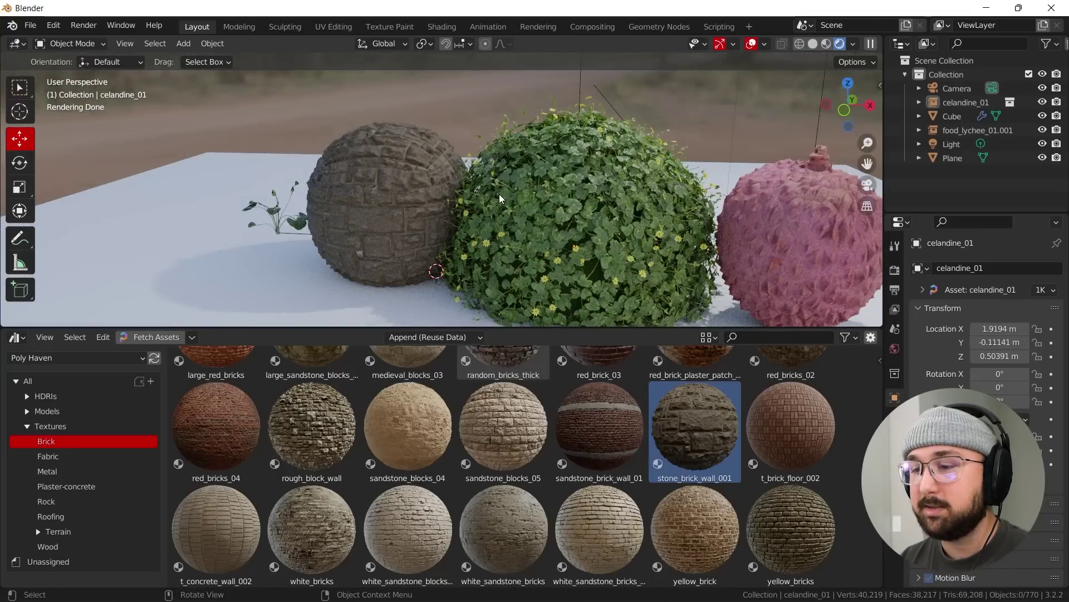
Step: Uncheck Camera under the World's Ray Visibility to hide the dikhololo_sunset HDRI from view
{"action": "middle_click_drag", "start_coordinate": [413, 199], "coordinate": [467, 116]}
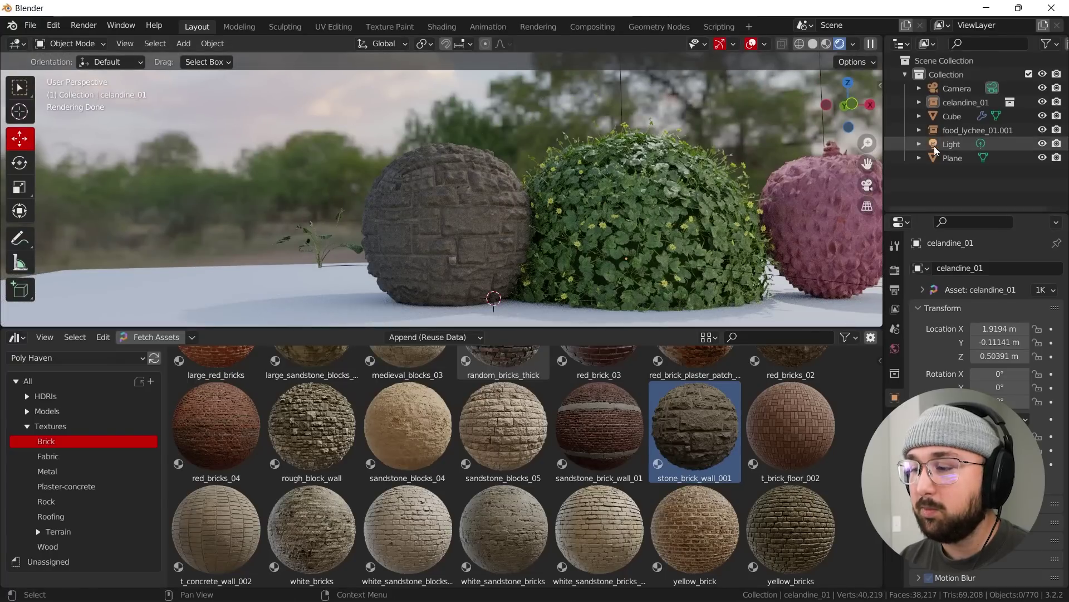
{"action": "left_click", "coordinate": [895, 348]}
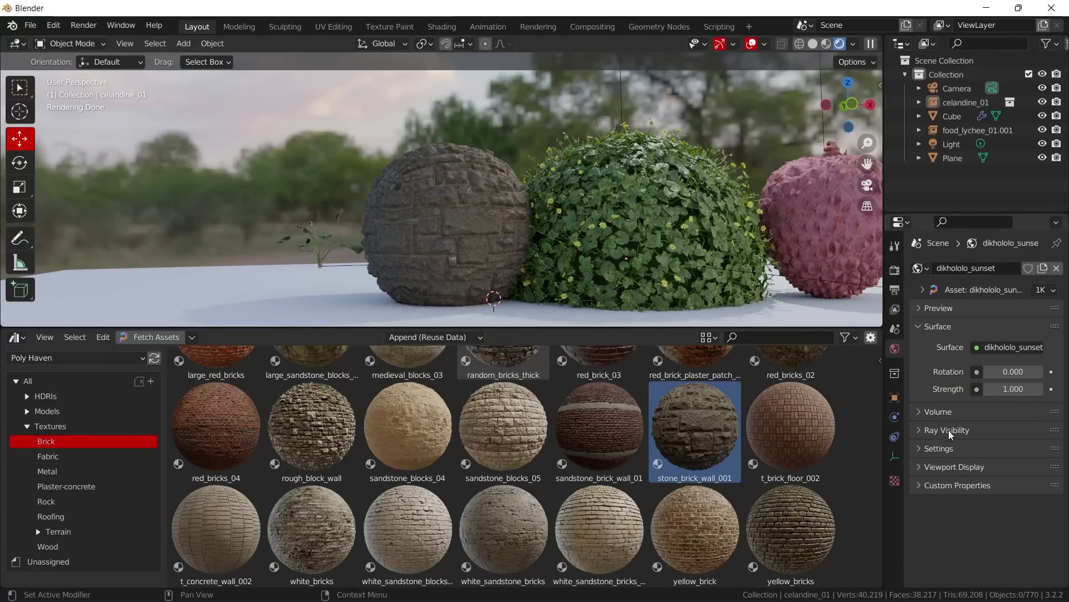
{"action": "left_click", "coordinate": [951, 432]}
{"action": "left_click", "coordinate": [981, 451]}
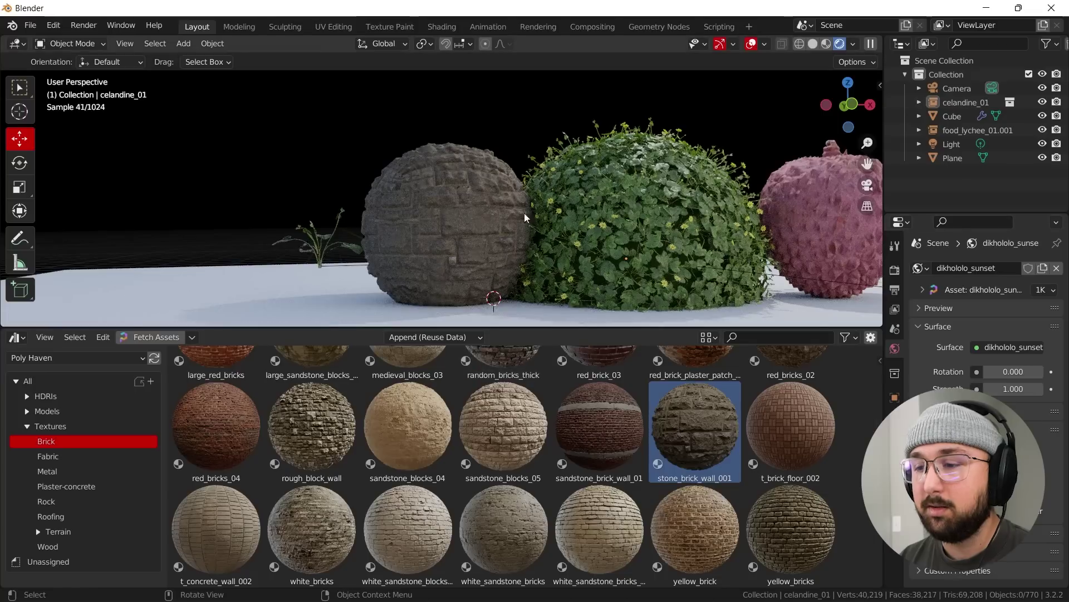
{"action": "middle_click_drag", "start_coordinate": [525, 217], "coordinate": [466, 222]}
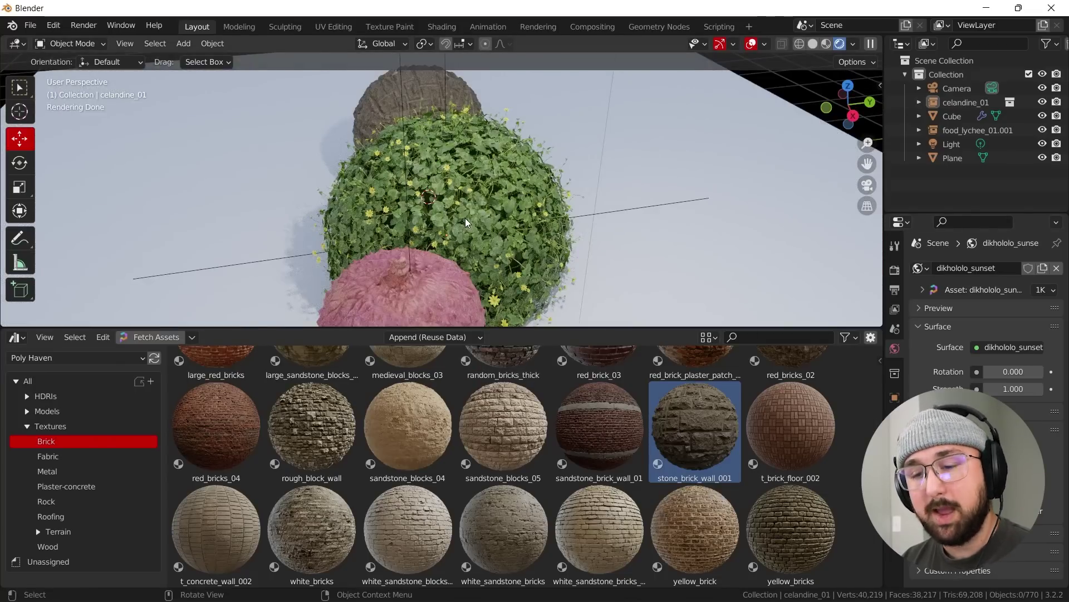